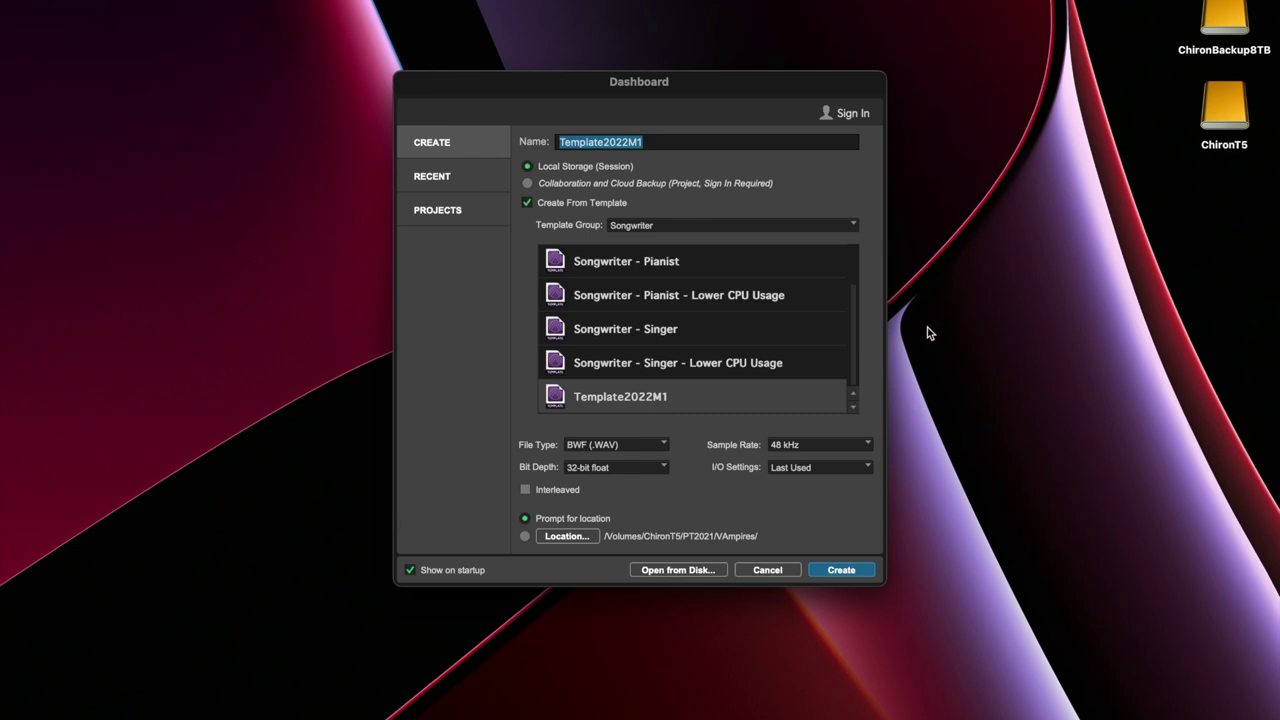
# Step: Browse the recent sessions and the sign-in-only Projects page, then return to the new-session form
pyautogui.click(425, 180)
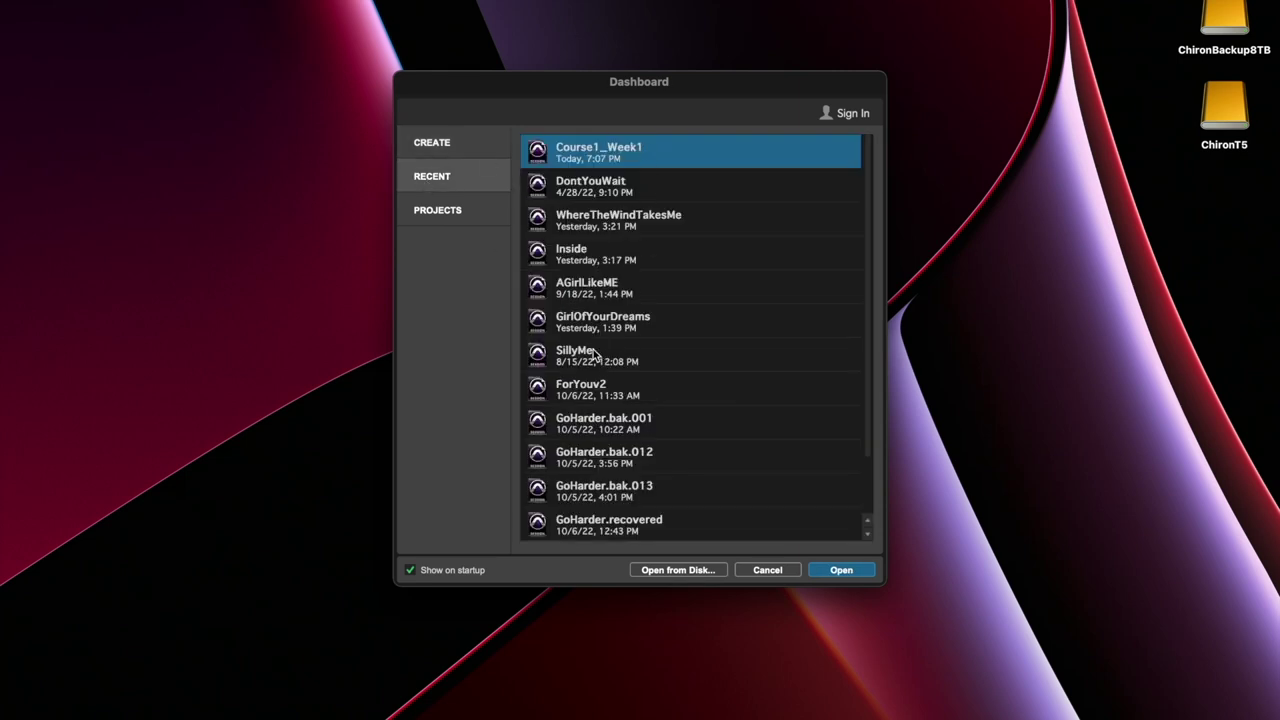
pyautogui.click(454, 228)
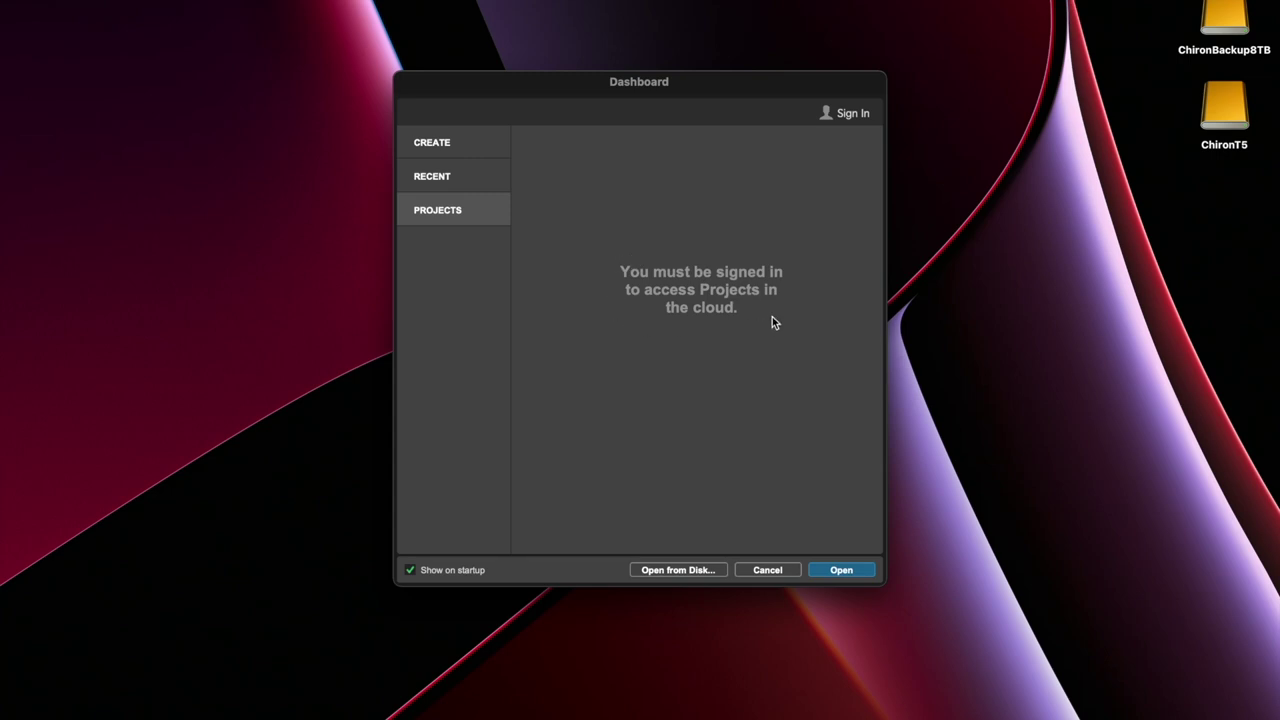
pyautogui.press('super+n')
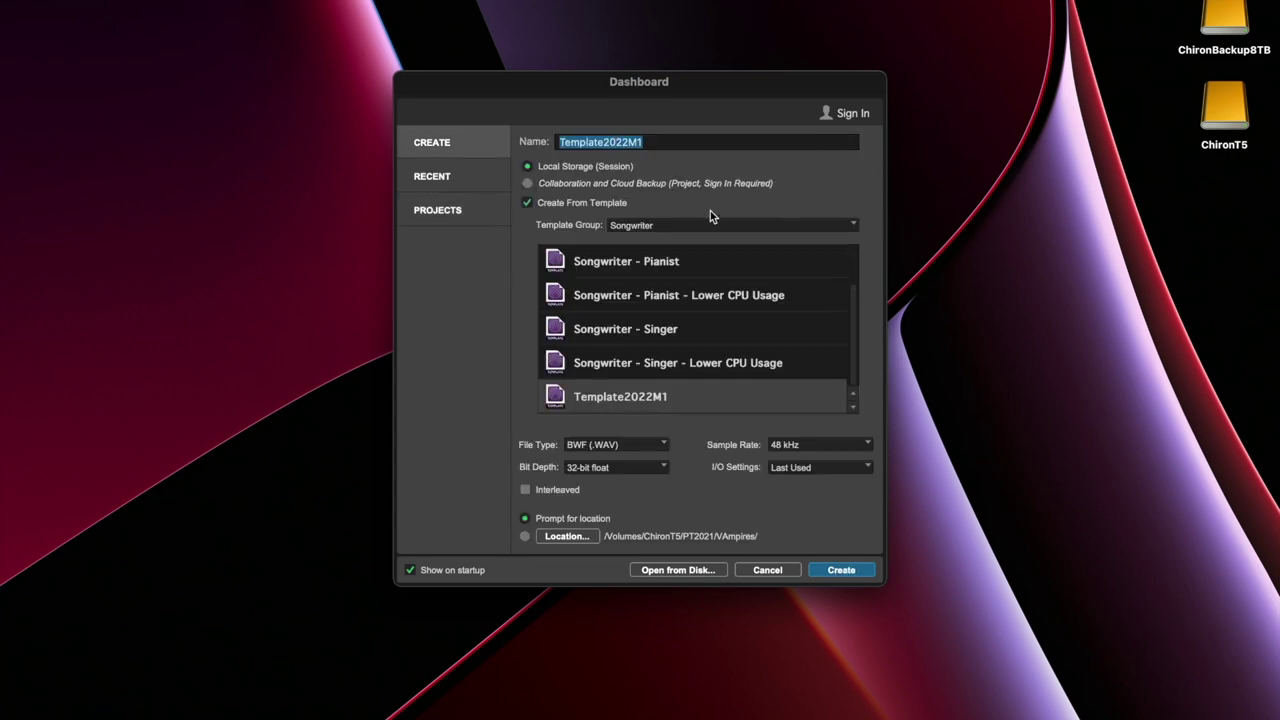
# Step: Set bit depth to 24-bit, keep BWF (.WAV), and name the session 'Week 1 Session Setup'
pyautogui.click(668, 469)
pyautogui.click(625, 453)
pyautogui.click(663, 446)
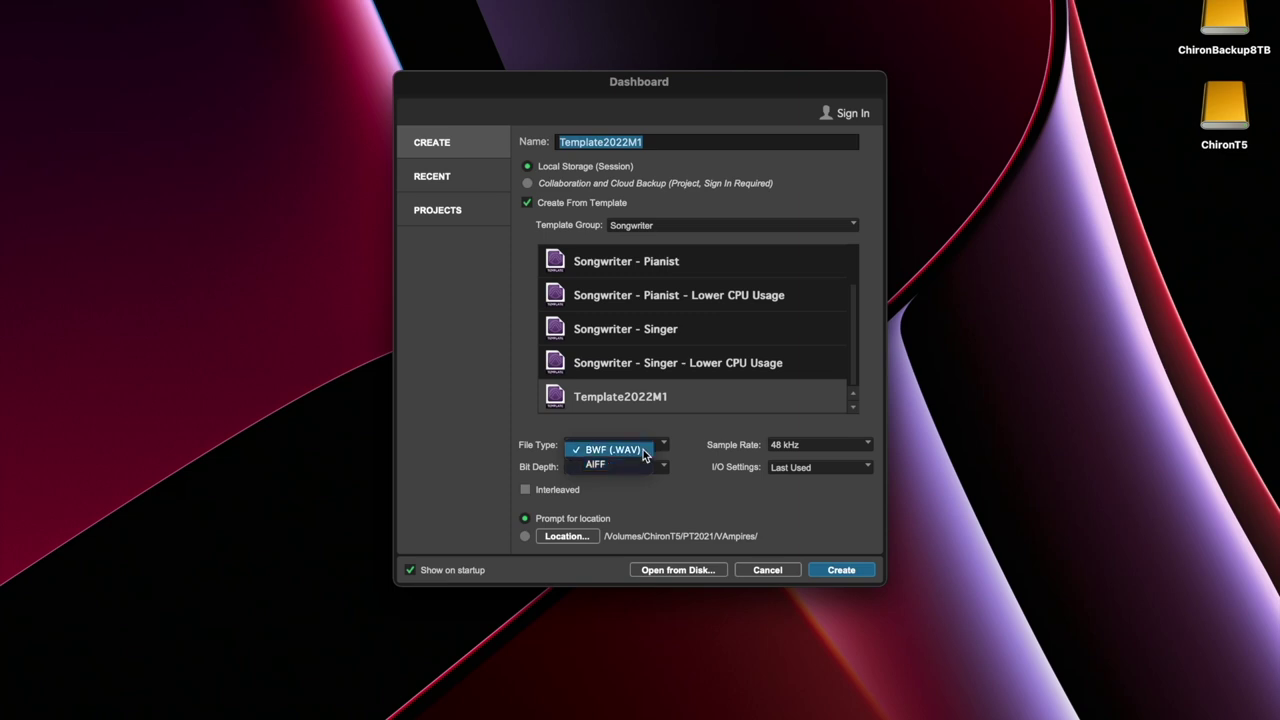
pyautogui.click(640, 451)
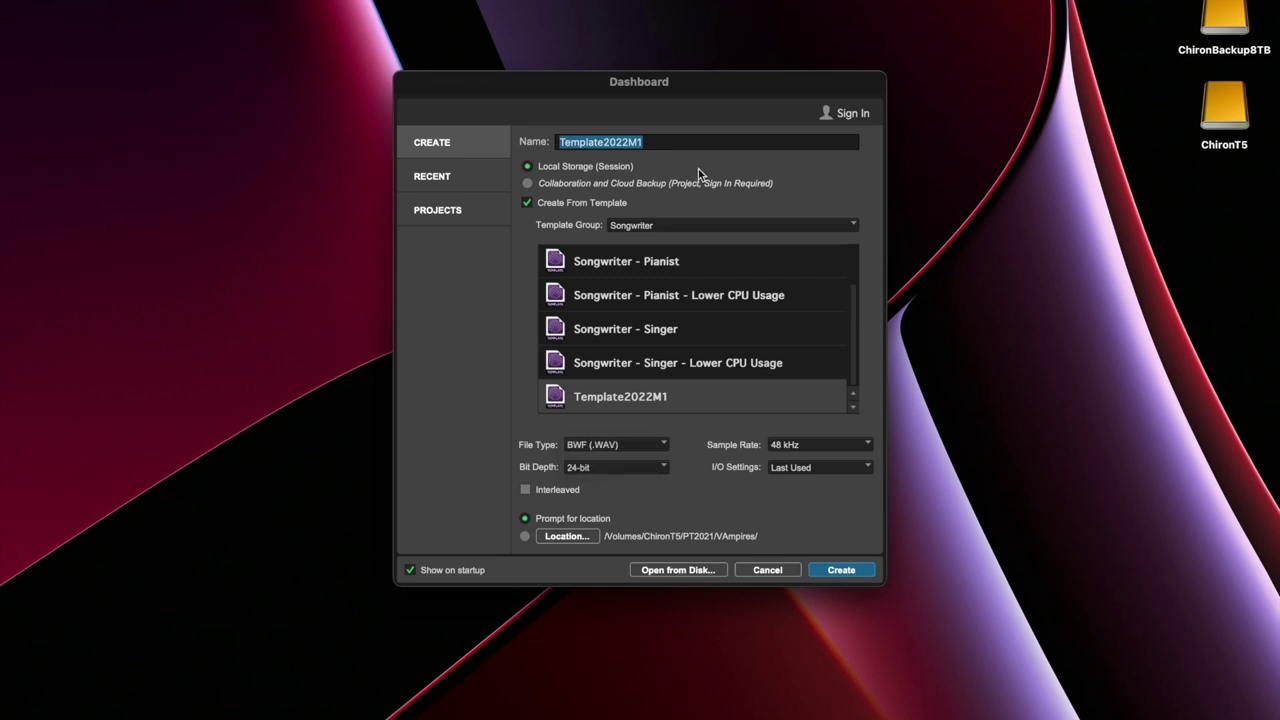
pyautogui.write('Week')
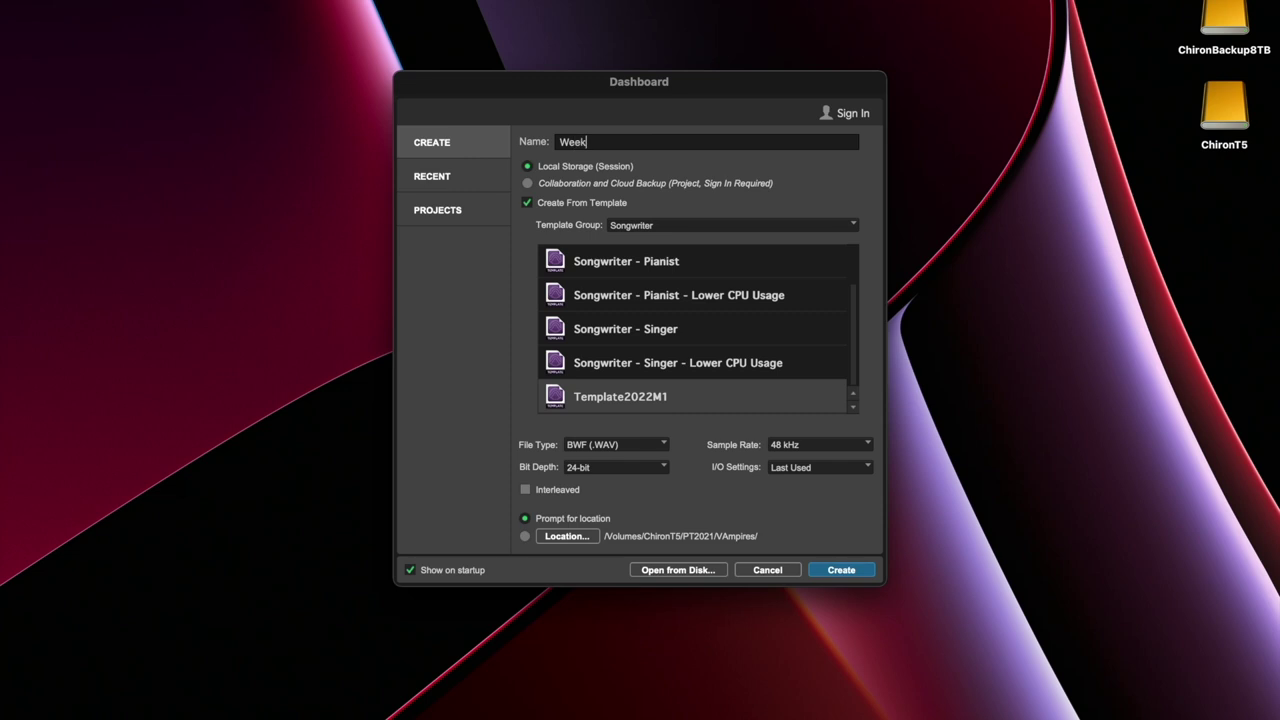
pyautogui.write(' 1 Session Setup')
# Step: Select the Template2022M1 template and reselect the Songwriter template group
pyautogui.click(701, 399)
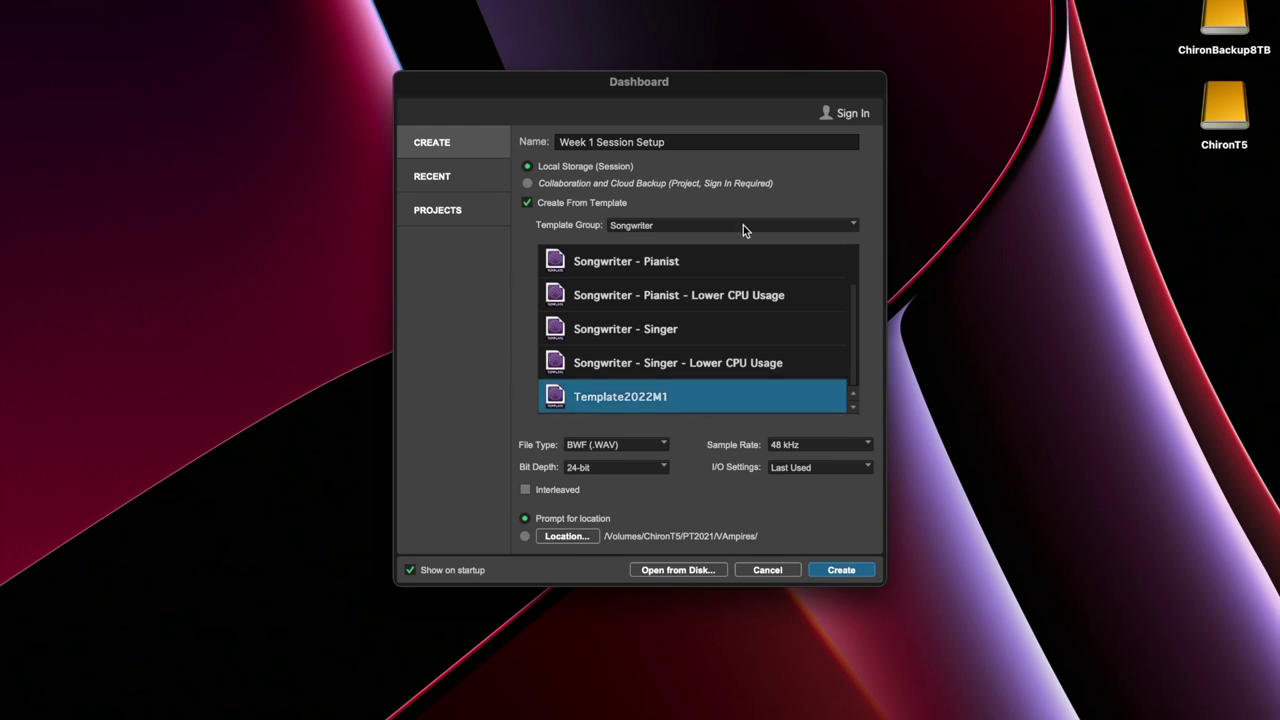
pyautogui.click(745, 227)
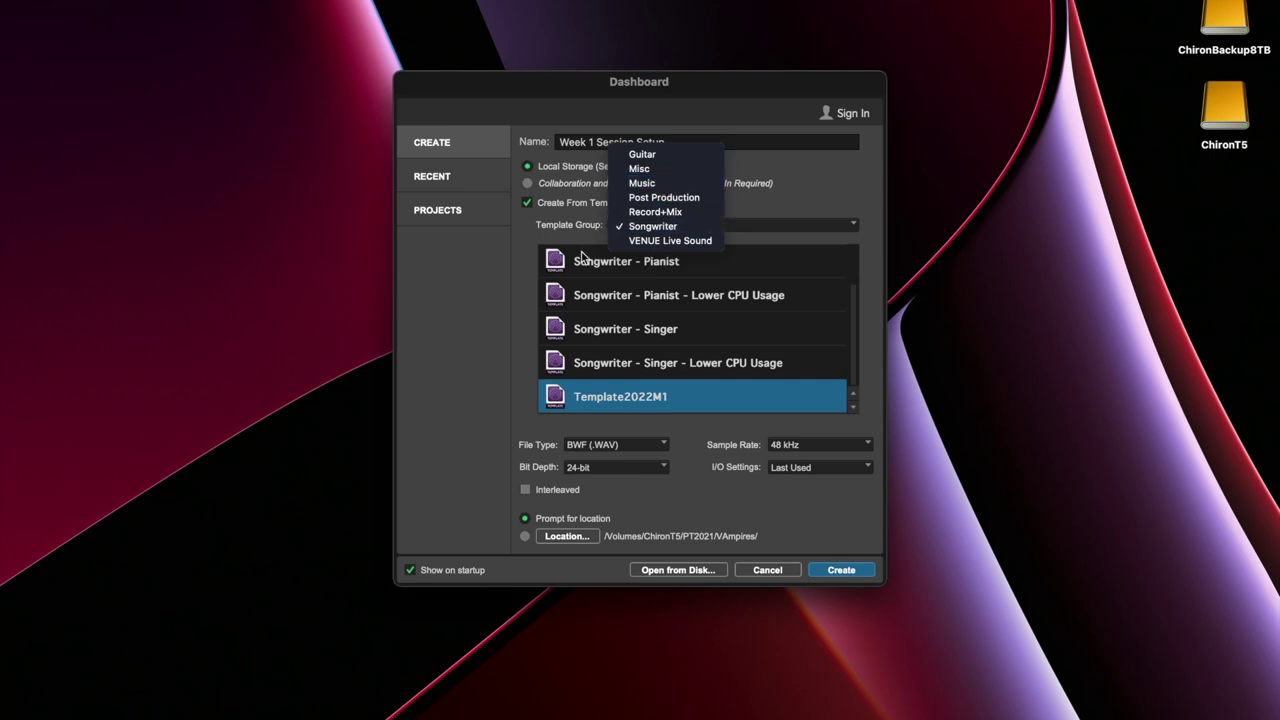
pyautogui.click(655, 226)
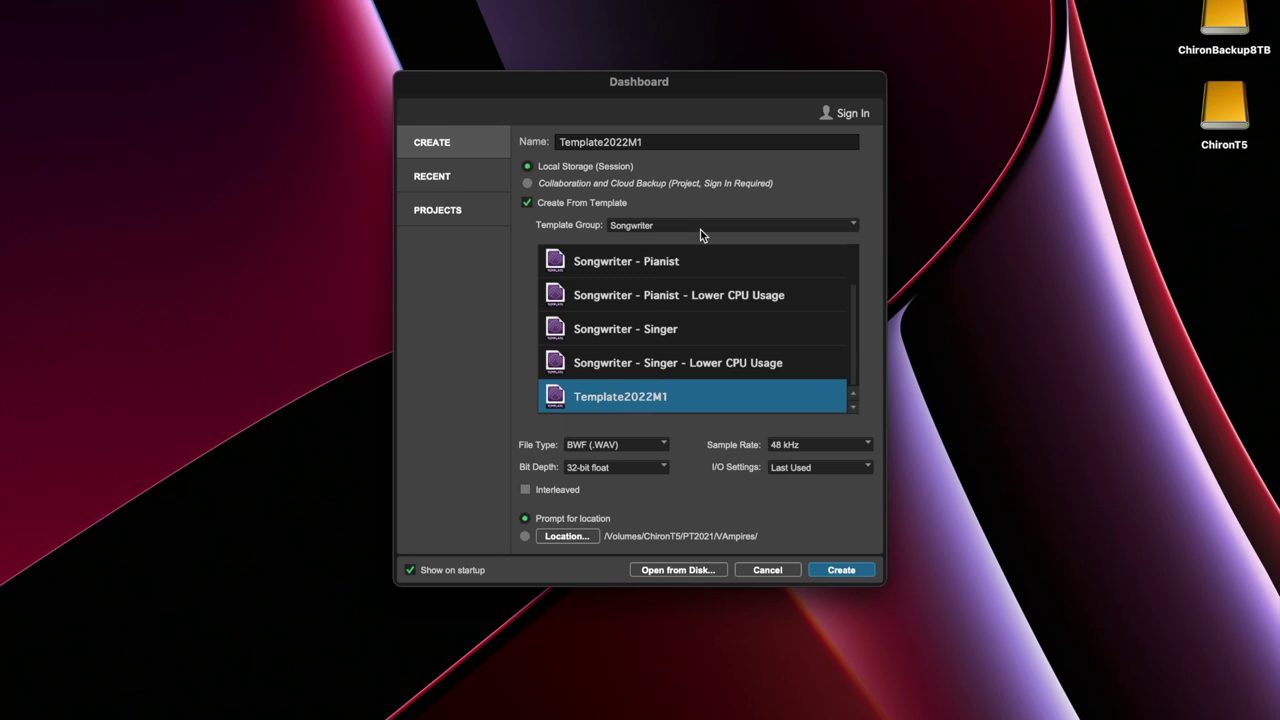
# Step: Try the Guitar template group, then go back to Songwriter for the Songwriter - Guitarist template
pyautogui.click(706, 226)
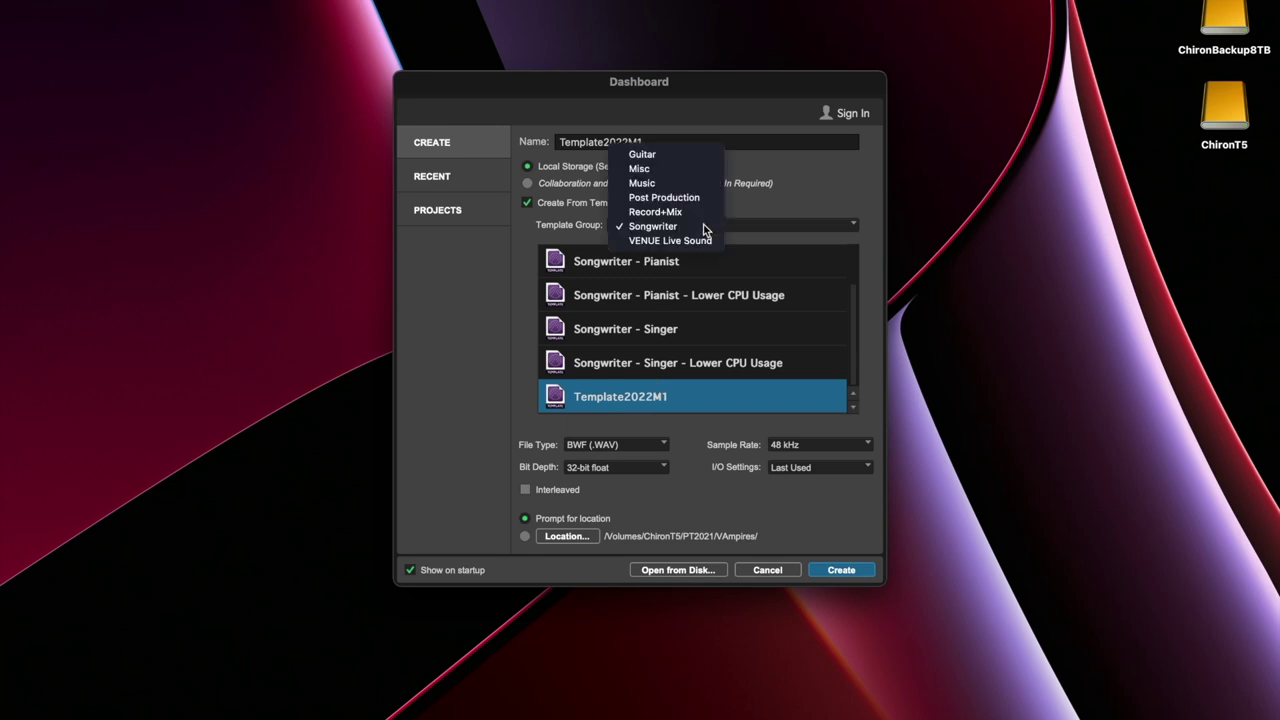
pyautogui.click(658, 155)
pyautogui.scroll(-3, 662, 364)
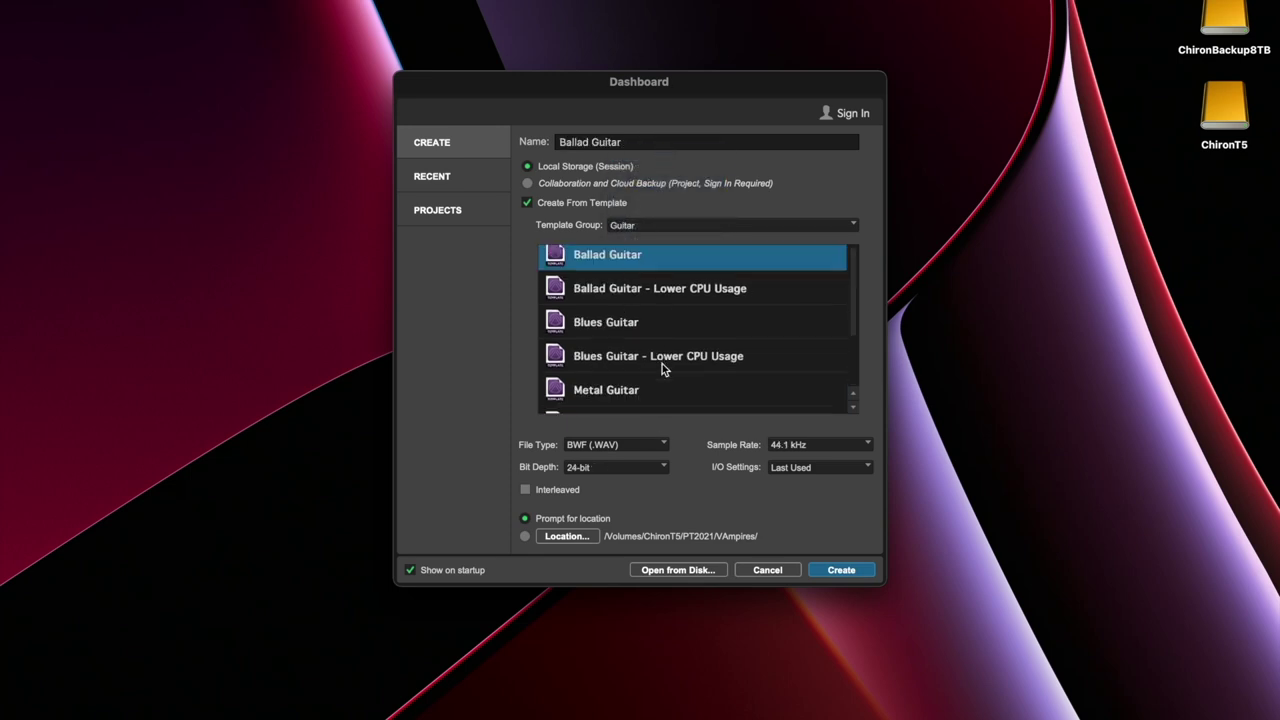
pyautogui.scroll(3, 662, 364)
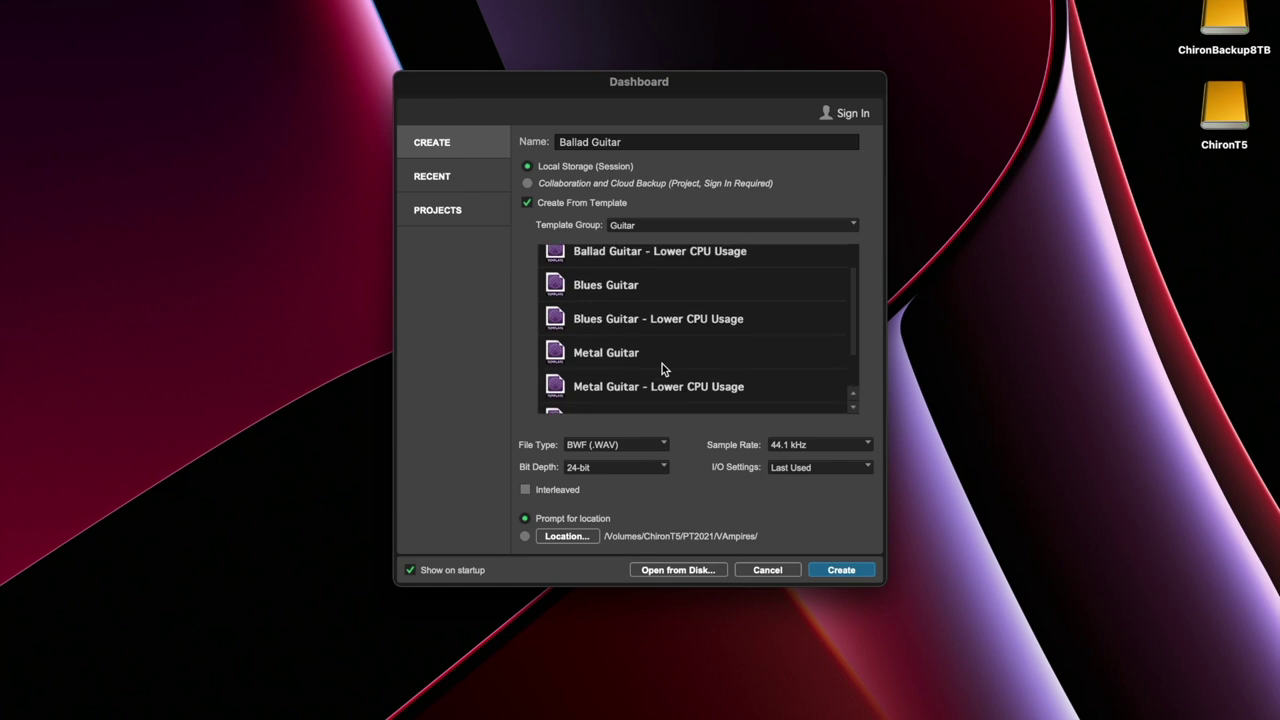
pyautogui.click(664, 228)
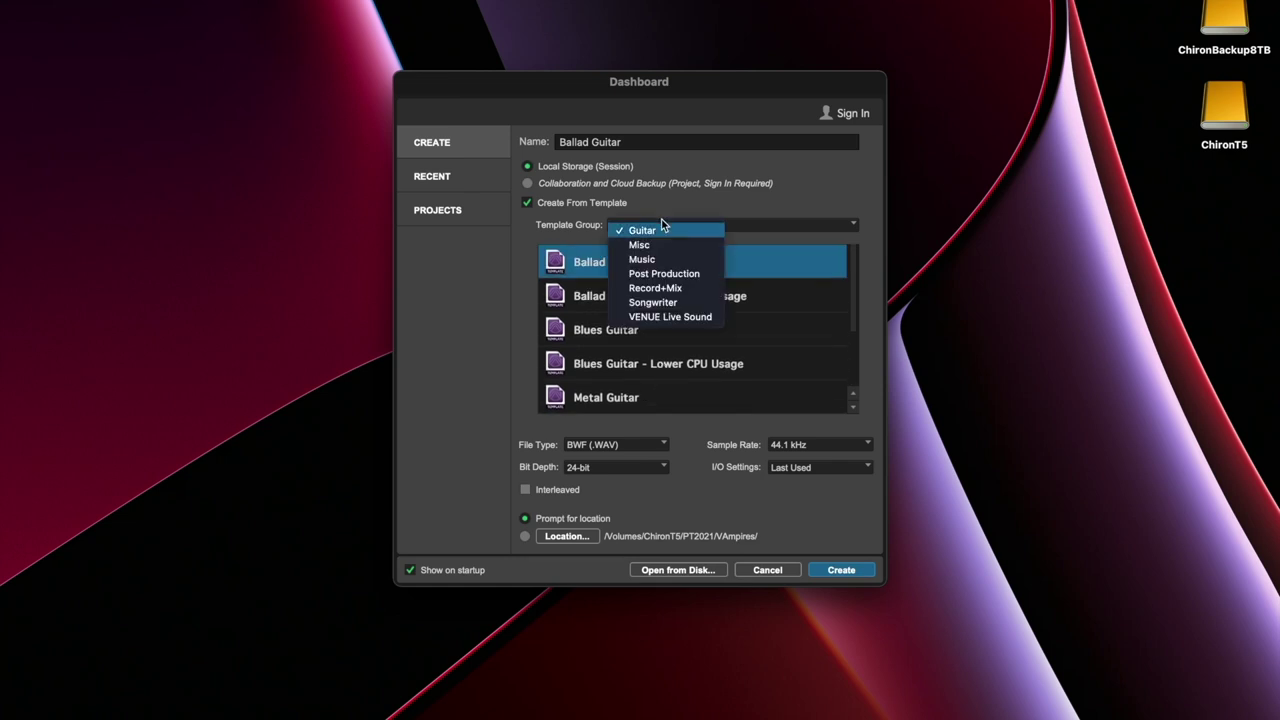
pyautogui.click(661, 303)
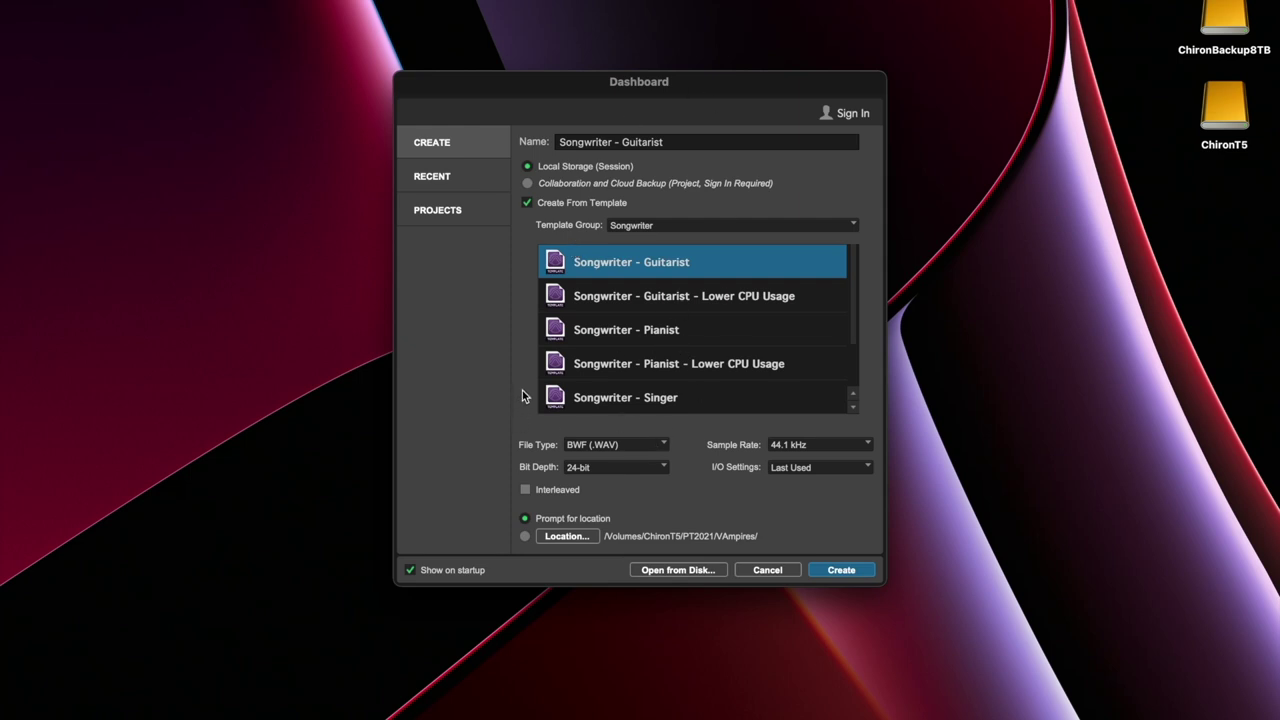
# Step: Set the sample rate to 48 kHz, leaving bit depth at 24-bit
pyautogui.click(795, 446)
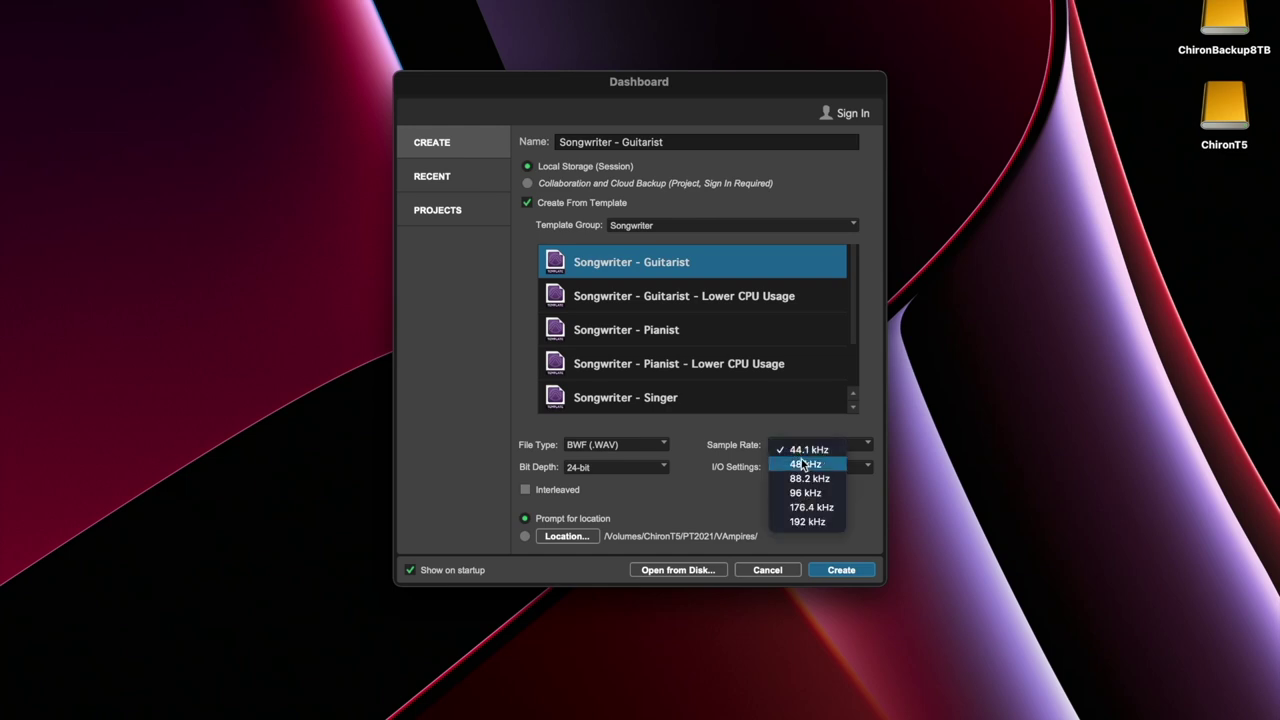
pyautogui.click(816, 468)
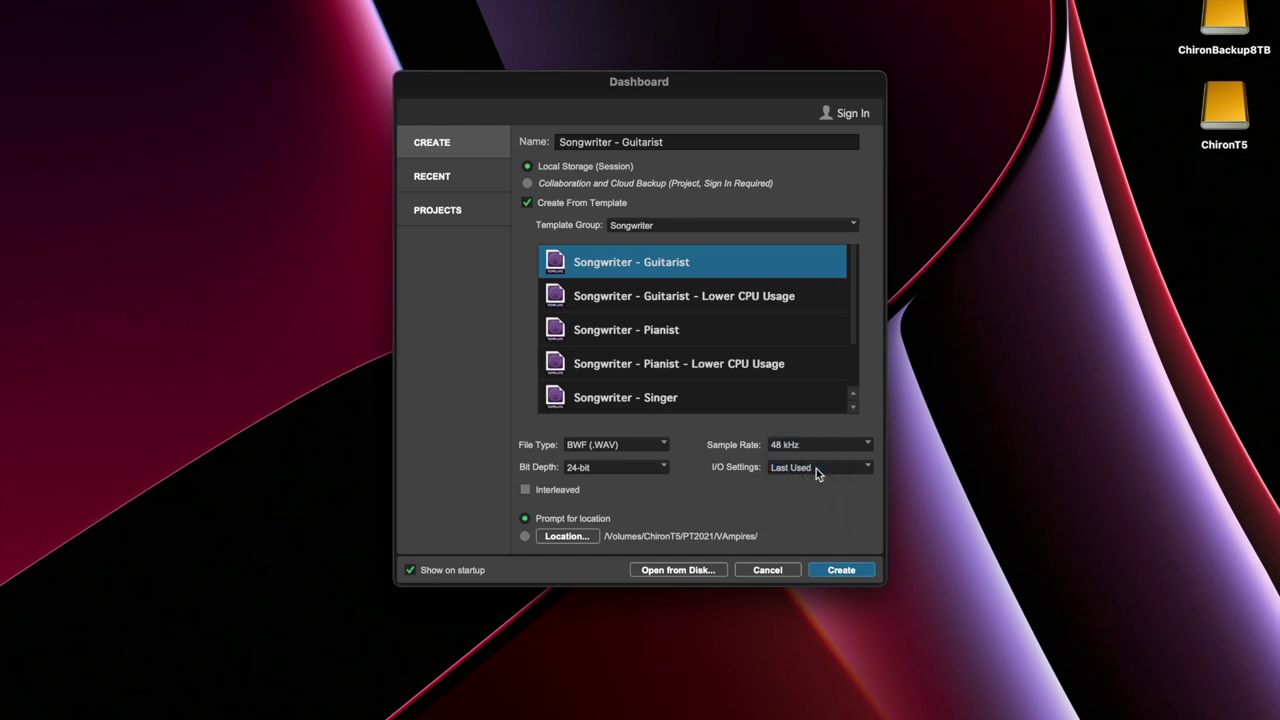
pyautogui.click(638, 467)
pyautogui.click(638, 468)
pyautogui.click(478, 174)
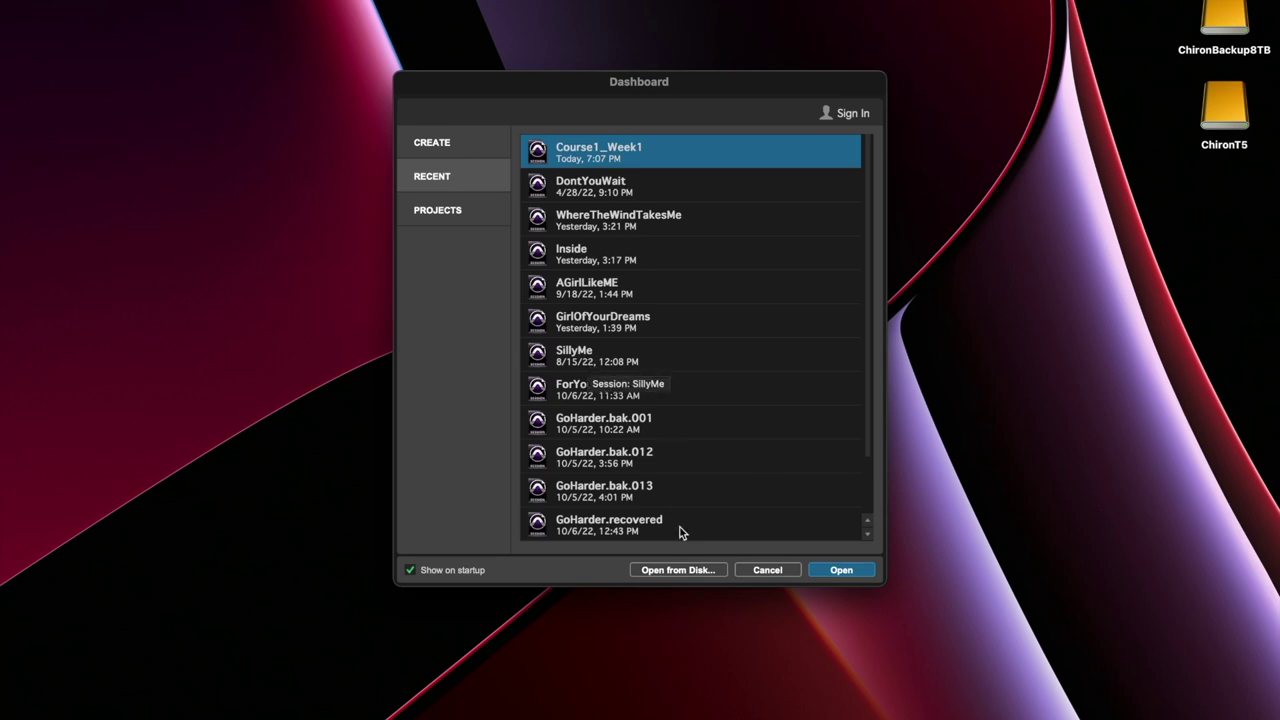
pyautogui.click(678, 570)
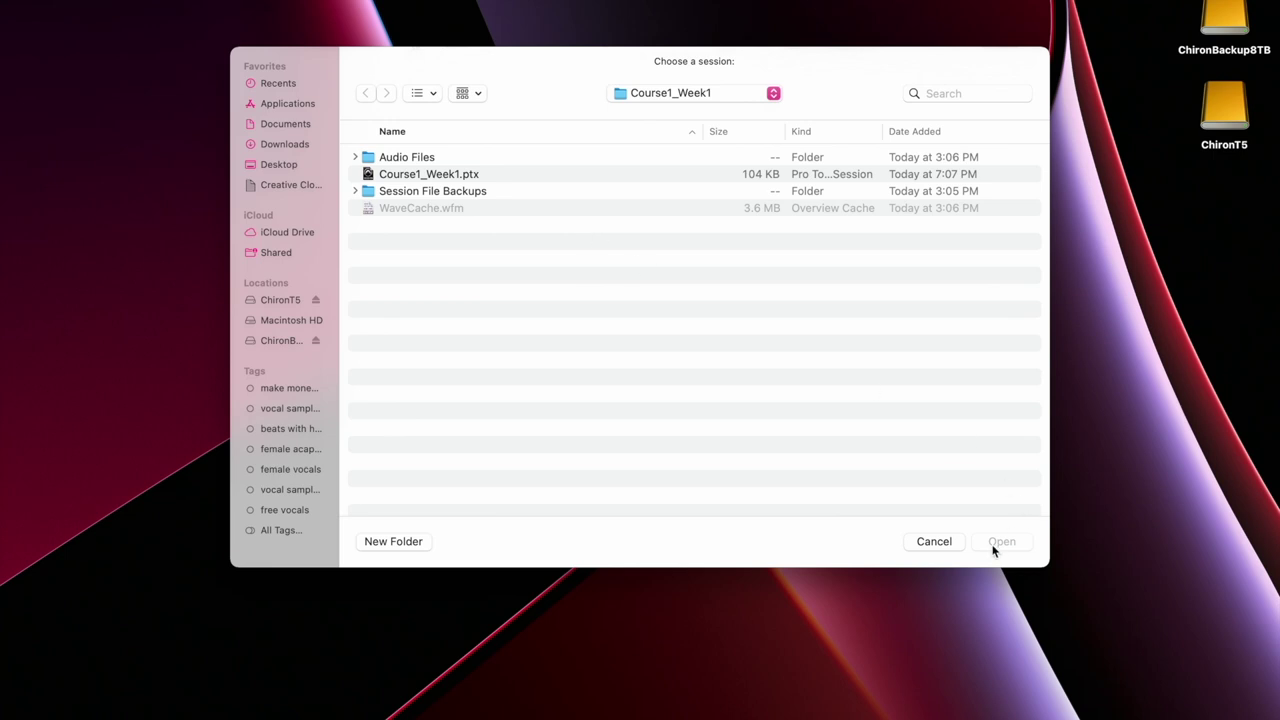
pyautogui.click(933, 541)
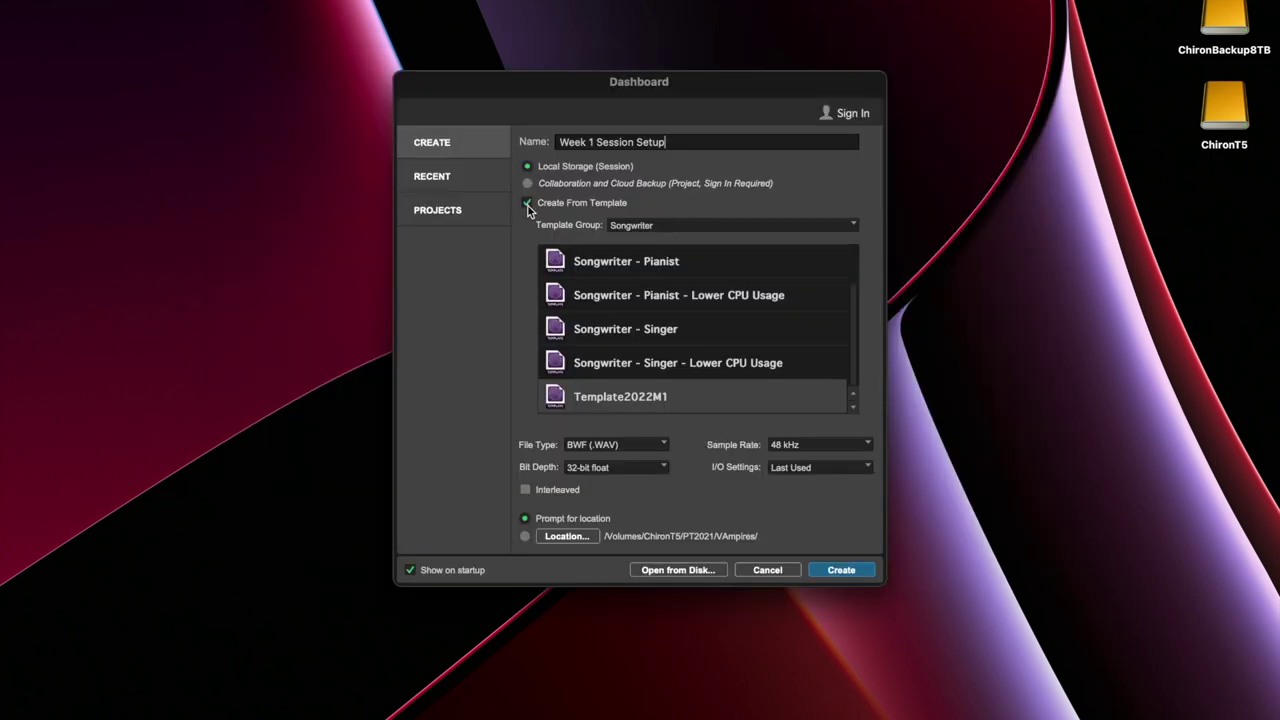
pyautogui.click(528, 203)
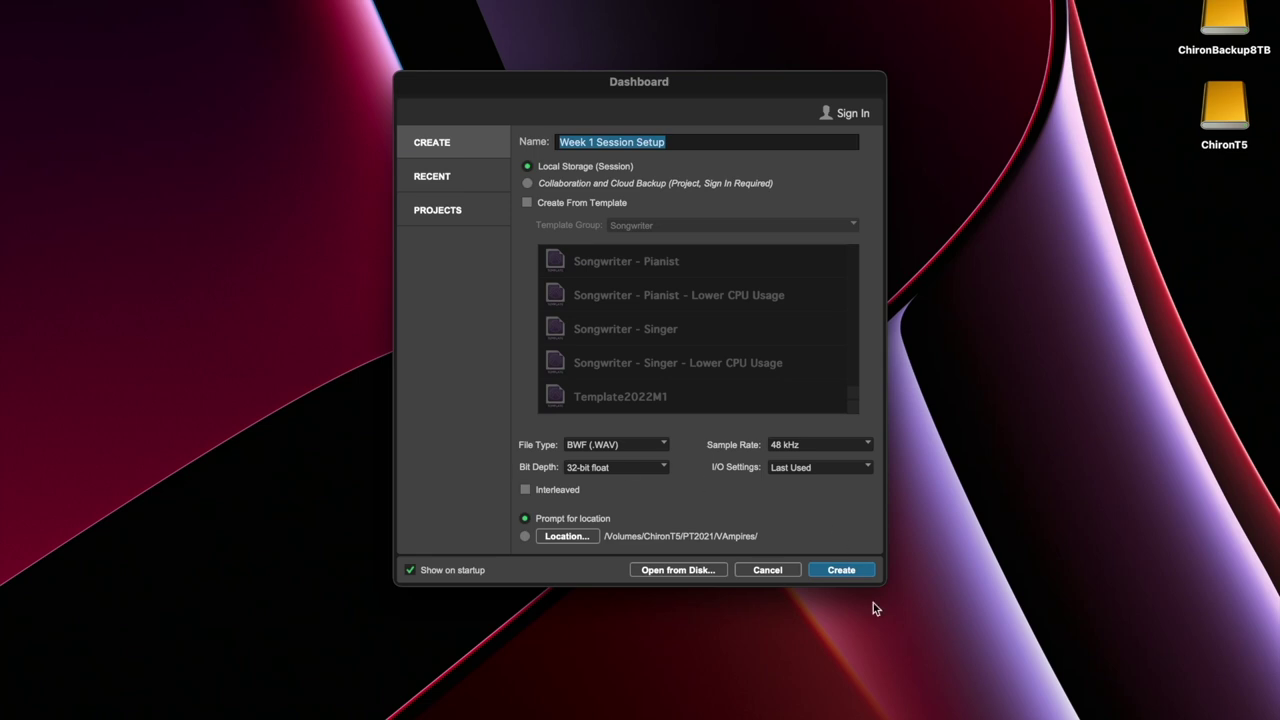
# Step: Create the blank session so the Save dialog opens with 'Week 1 Session Setup'
pyautogui.click(838, 571)
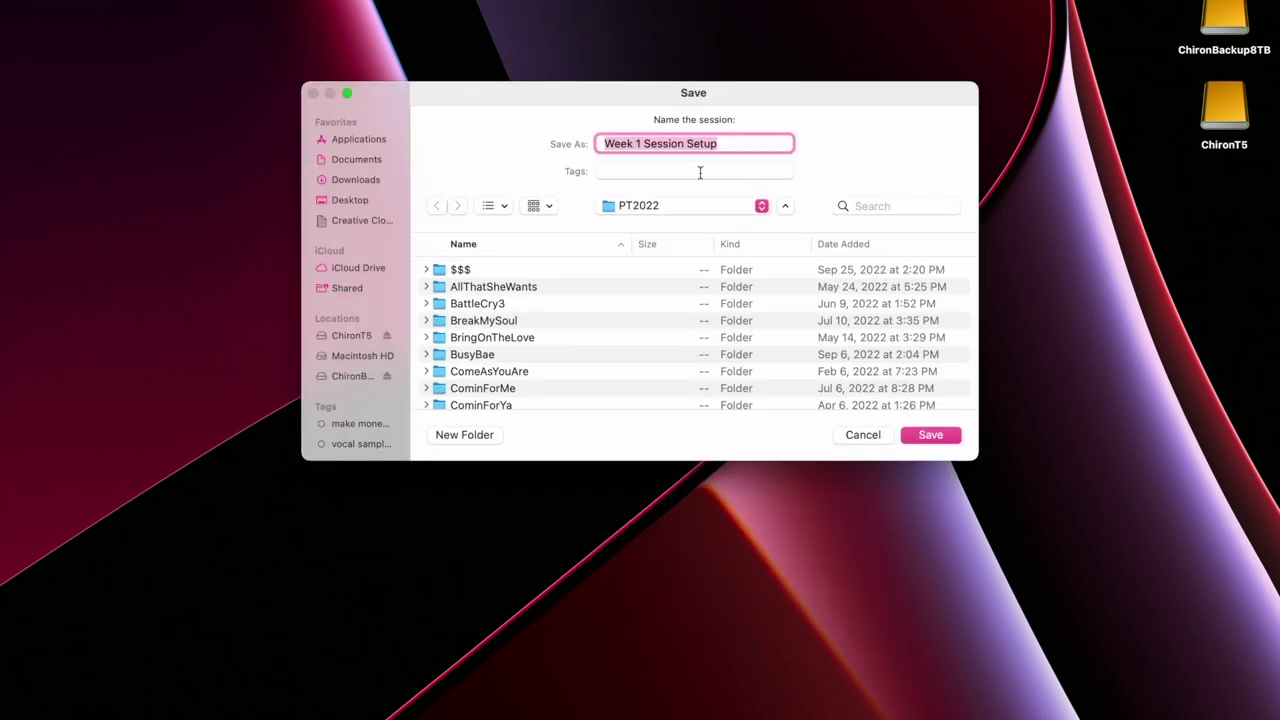
# Step: Point the Save dialog at the PT2022 folder on the ChironT5 drive
pyautogui.click(354, 166)
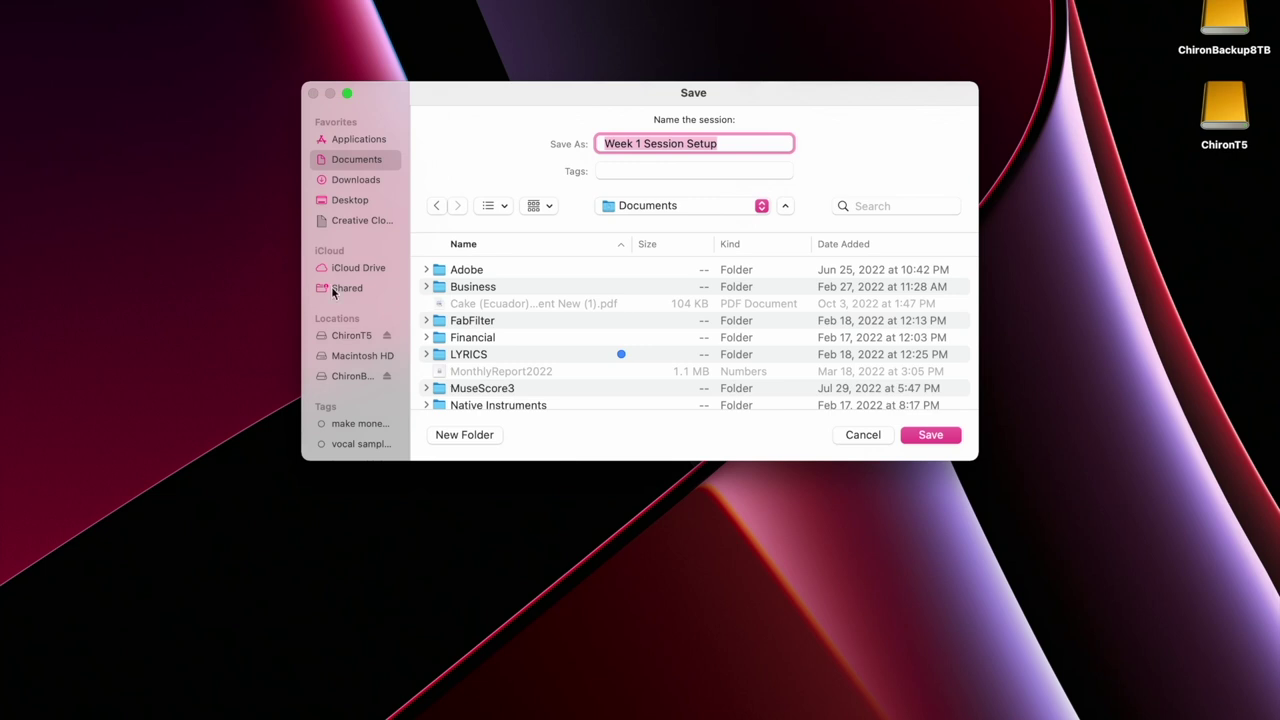
pyautogui.click(356, 340)
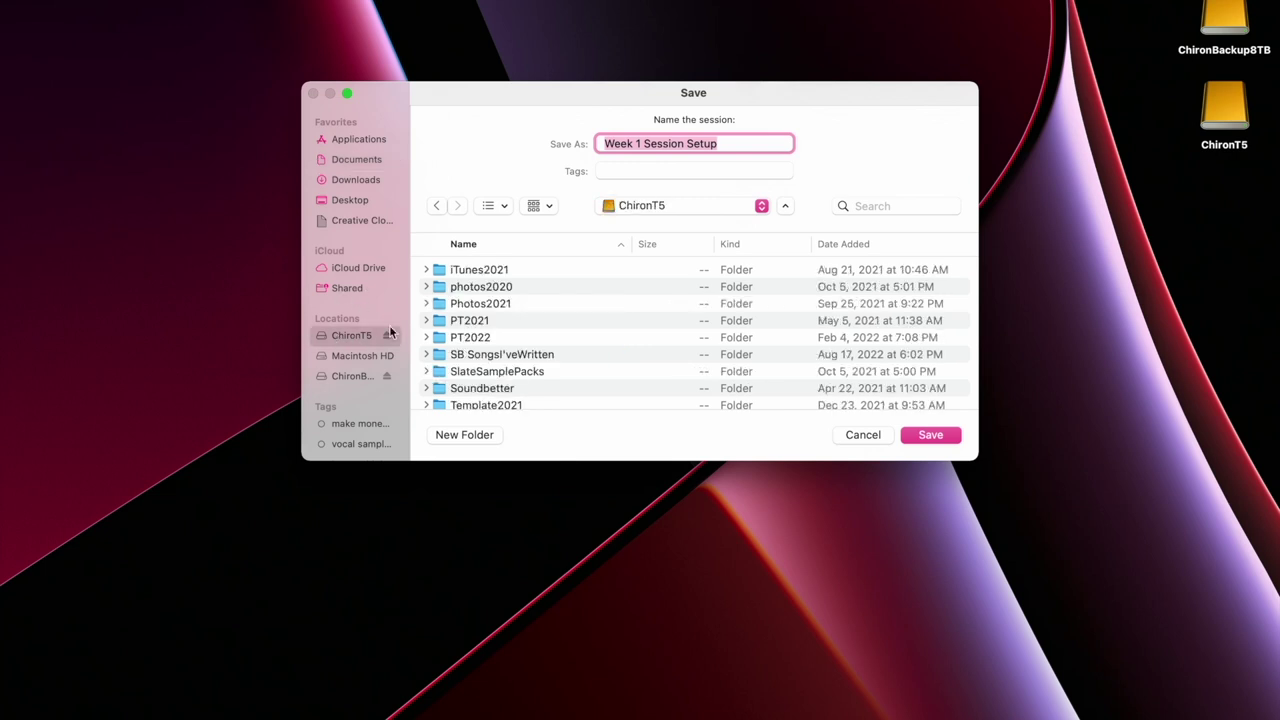
pyautogui.click(1228, 115)
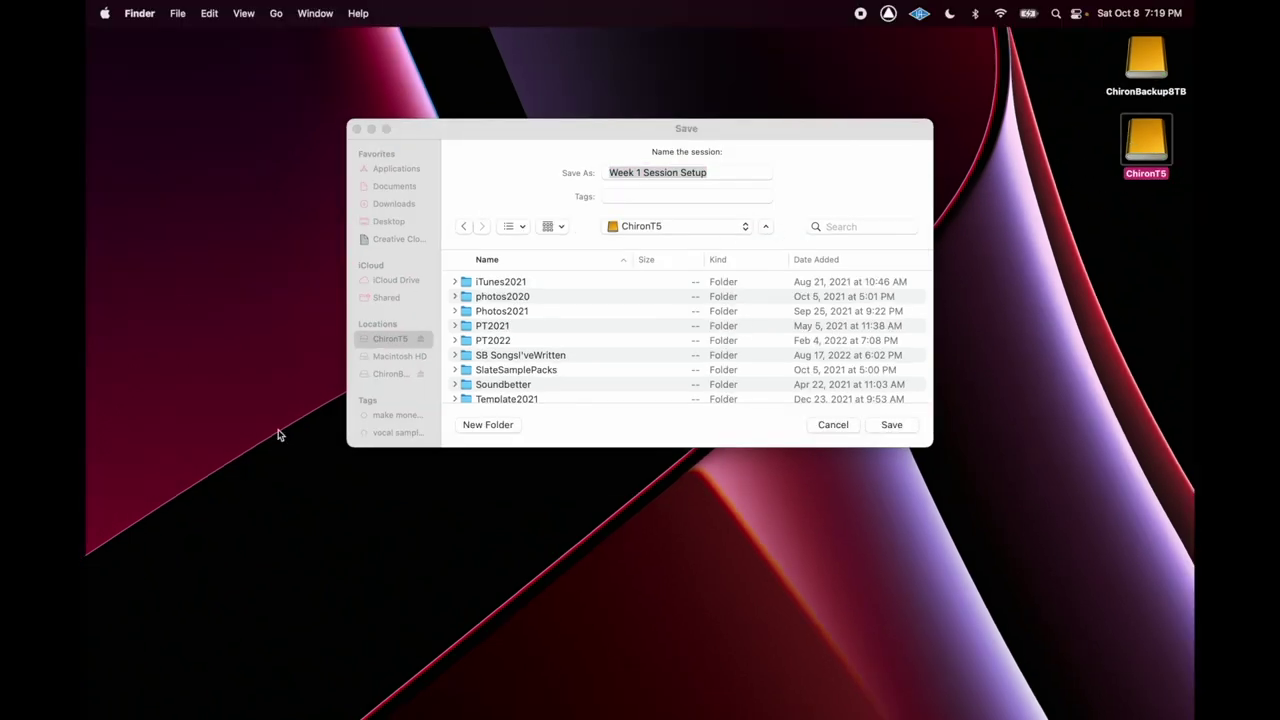
pyautogui.click(391, 344)
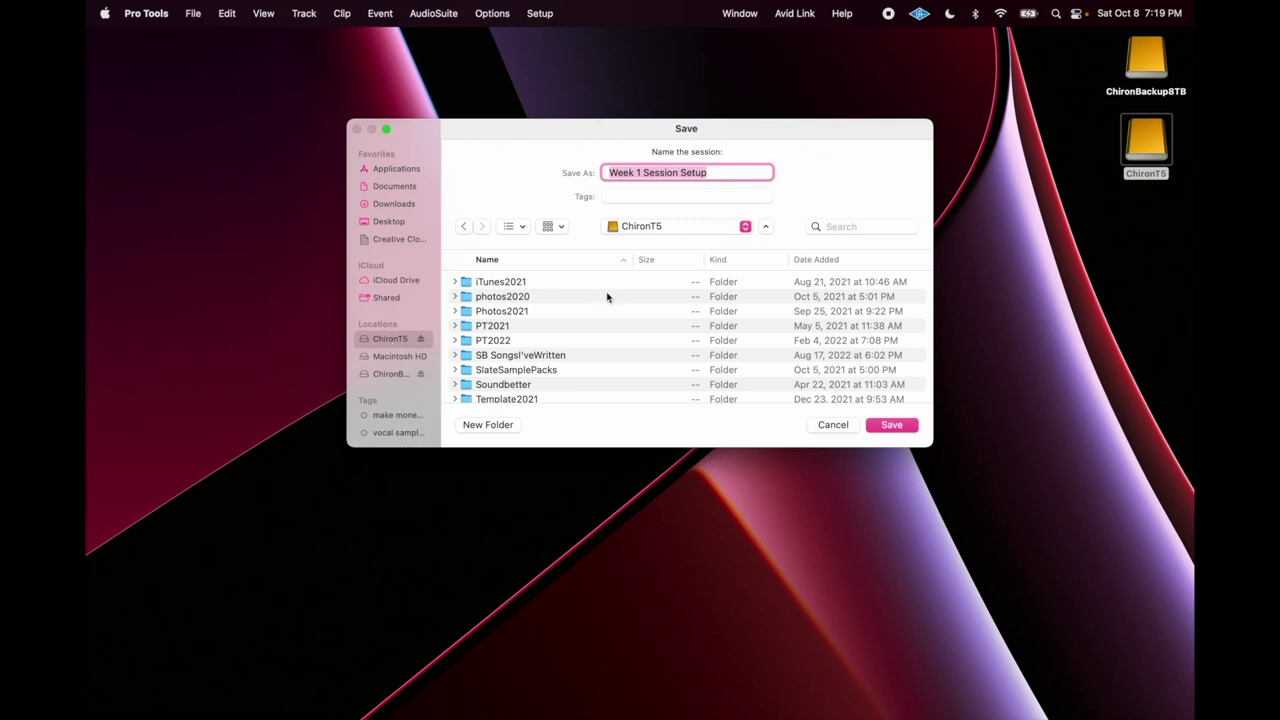
pyautogui.click(522, 344)
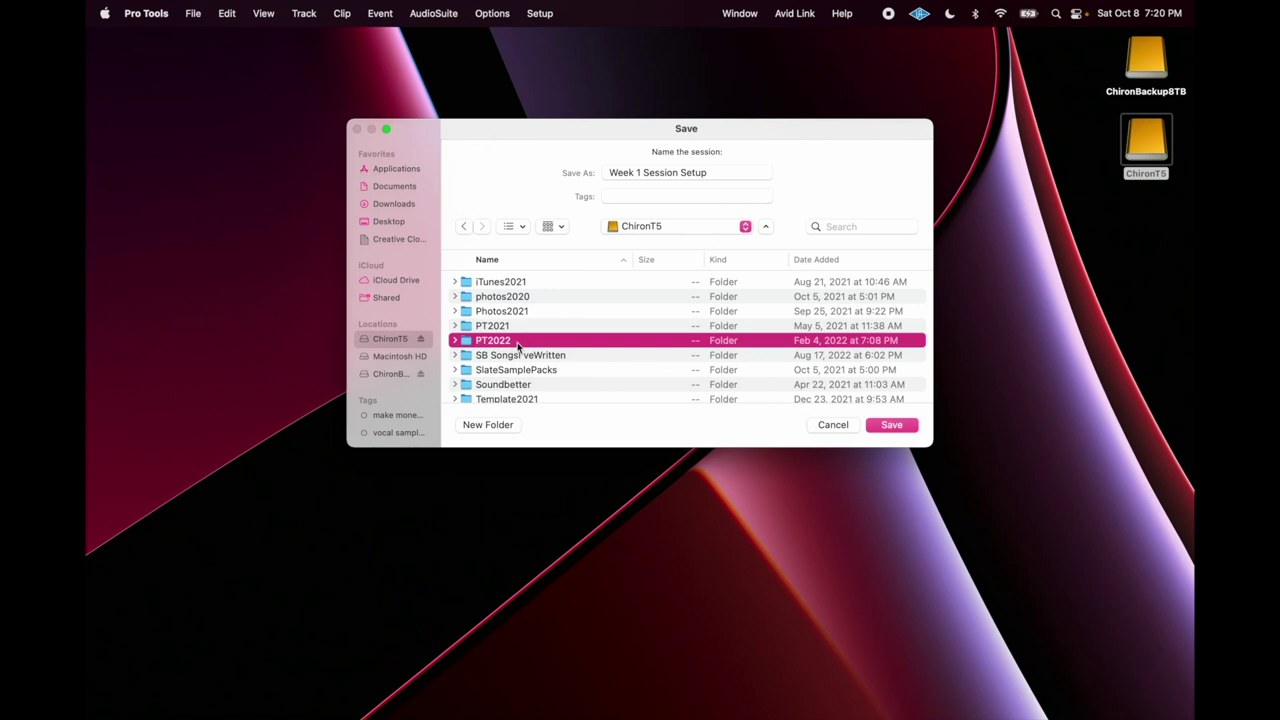
pyautogui.doubleClick(520, 346)
# Step: Open Course1_Week1 and save the session as 'Week 1 Session Setup'
pyautogui.scroll(-5, 520, 300)
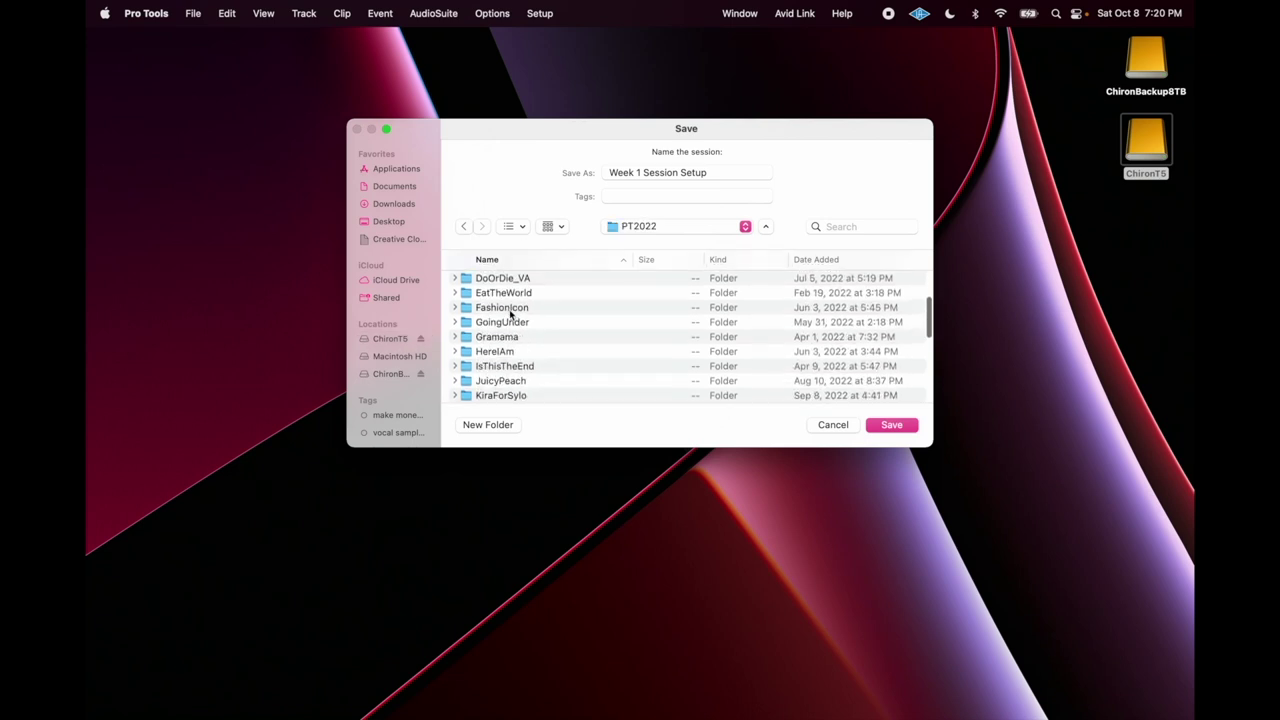
pyautogui.scroll(2, 512, 310)
pyautogui.doubleClick(510, 316)
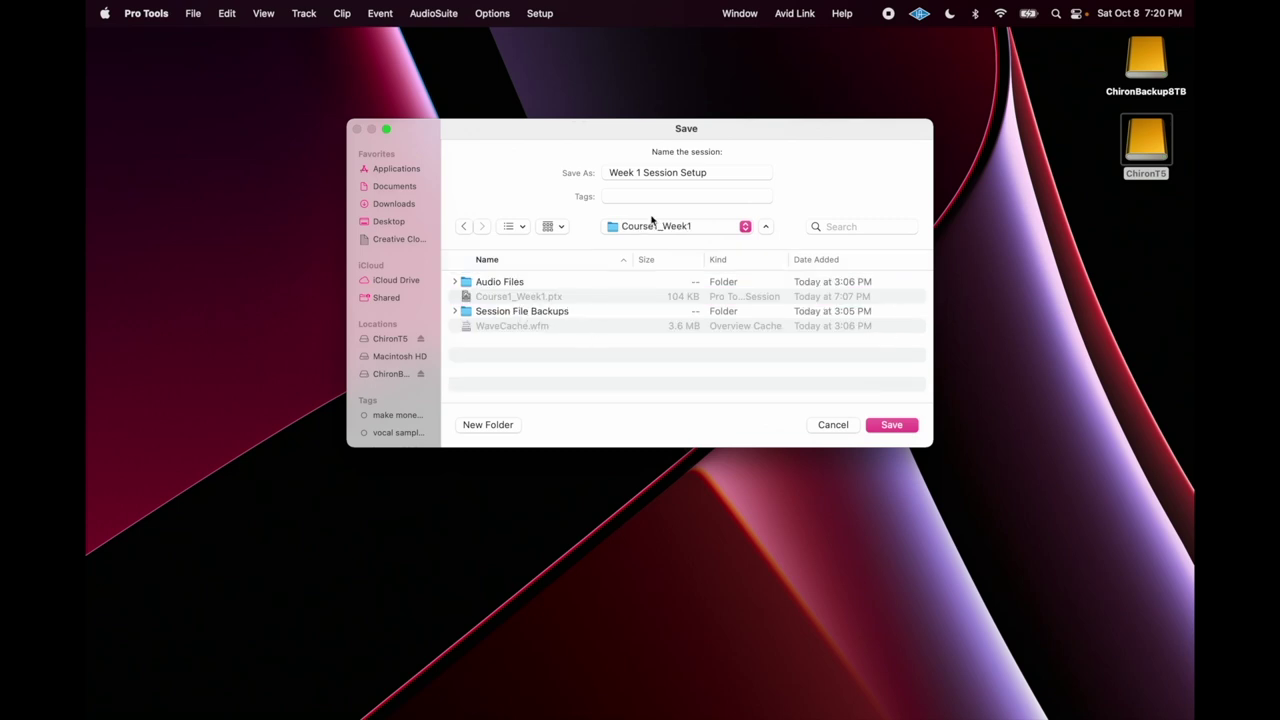
pyautogui.click(729, 172)
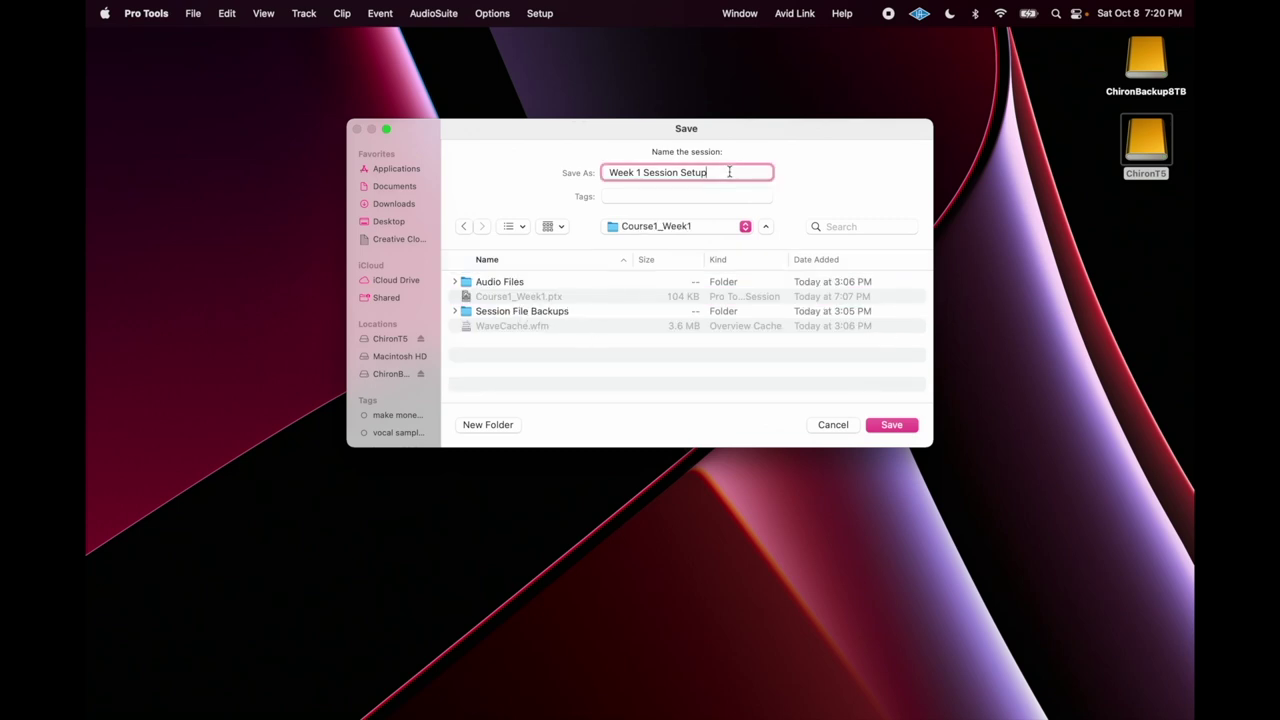
pyautogui.press('Return')
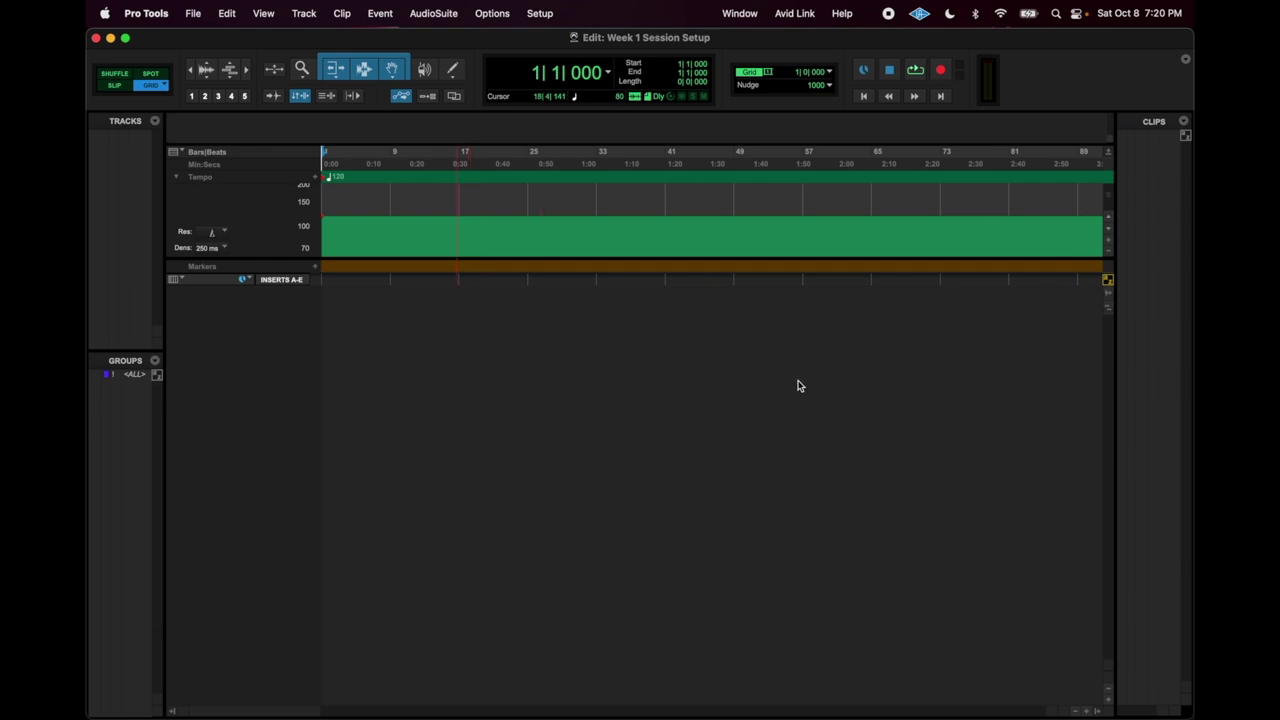
# Step: Collapse the tempo ruler and open the New Tracks dialog from the Track menu
pyautogui.click(176, 178)
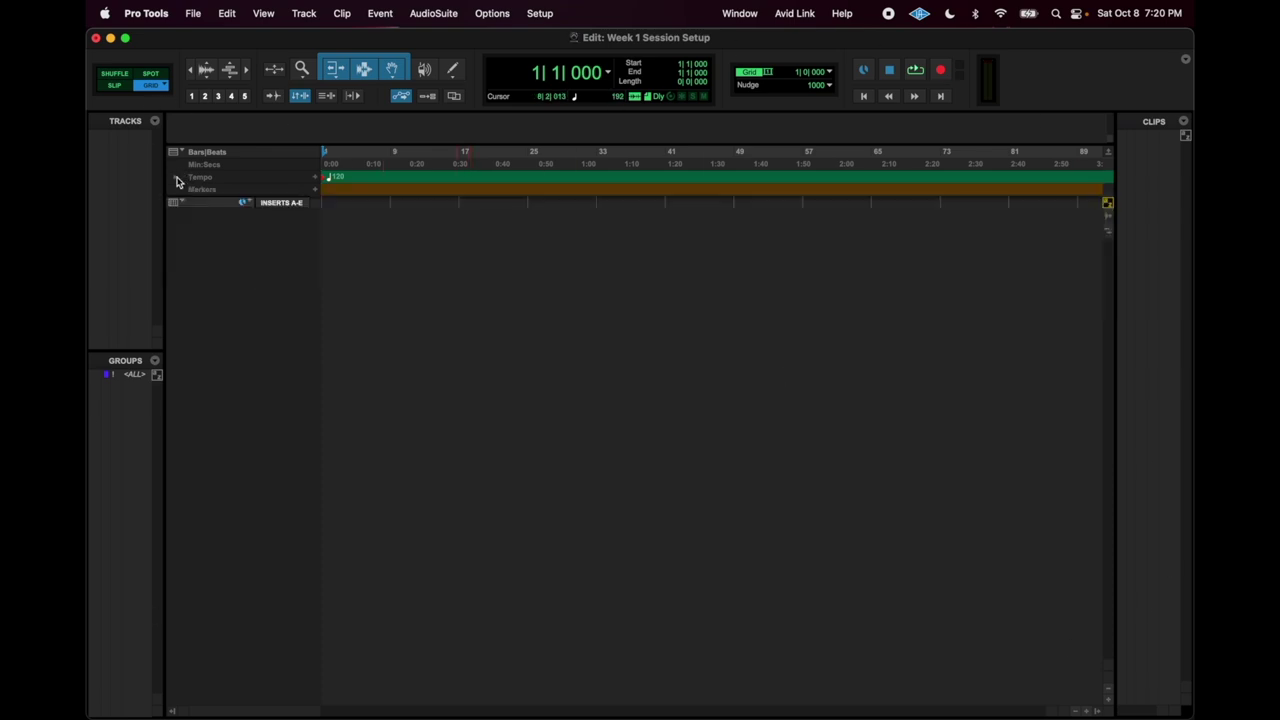
pyautogui.click(304, 13)
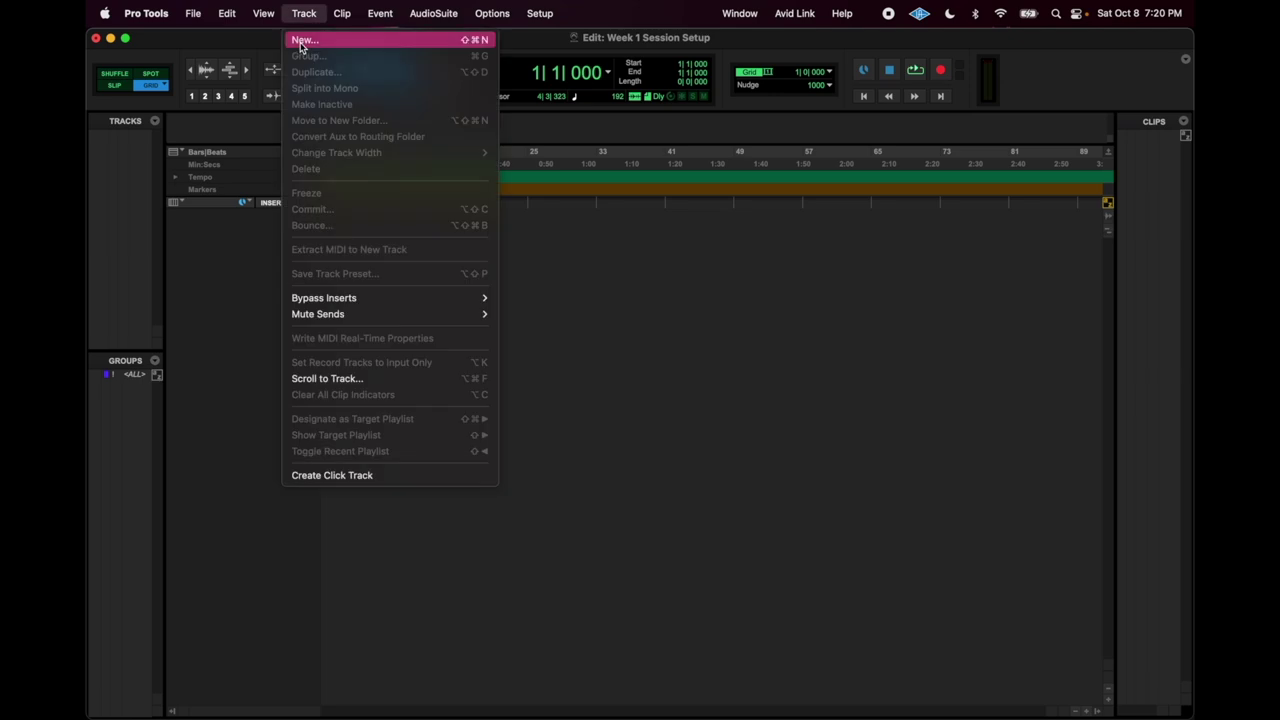
pyautogui.click(301, 44)
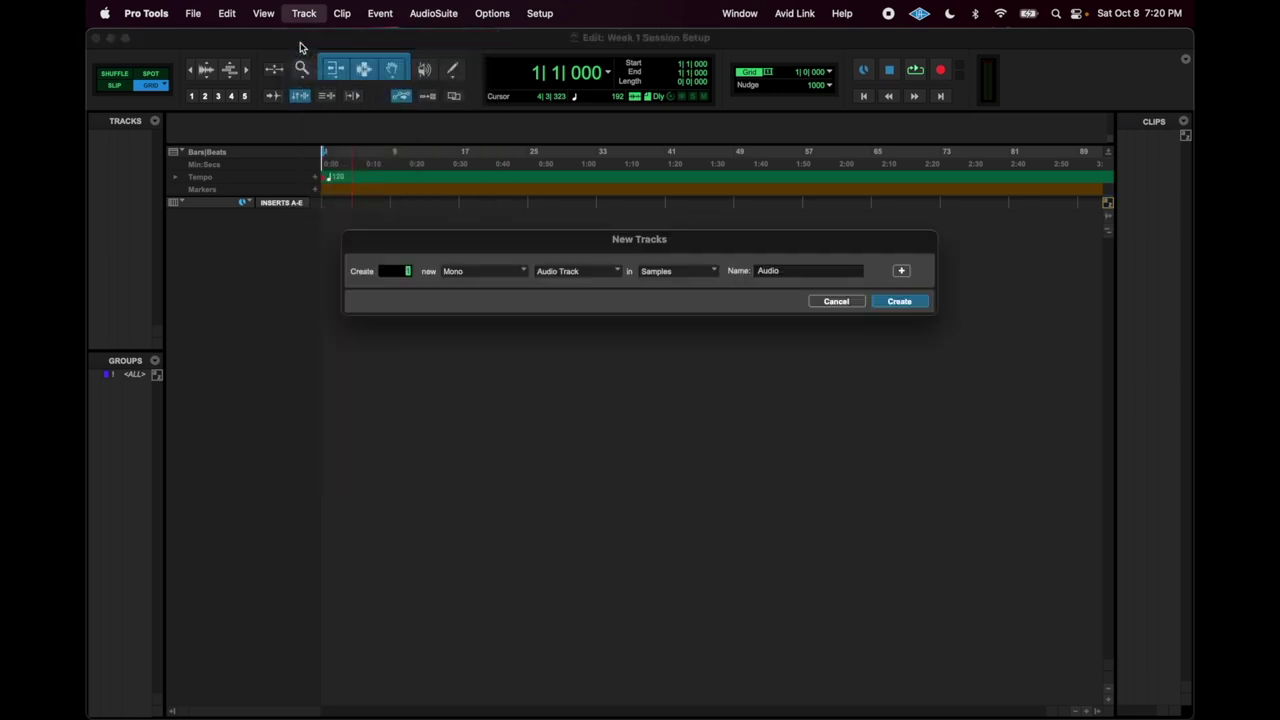
# Step: Keep the new track as a Mono Audio Track on the Samples timebase
pyautogui.click(479, 276)
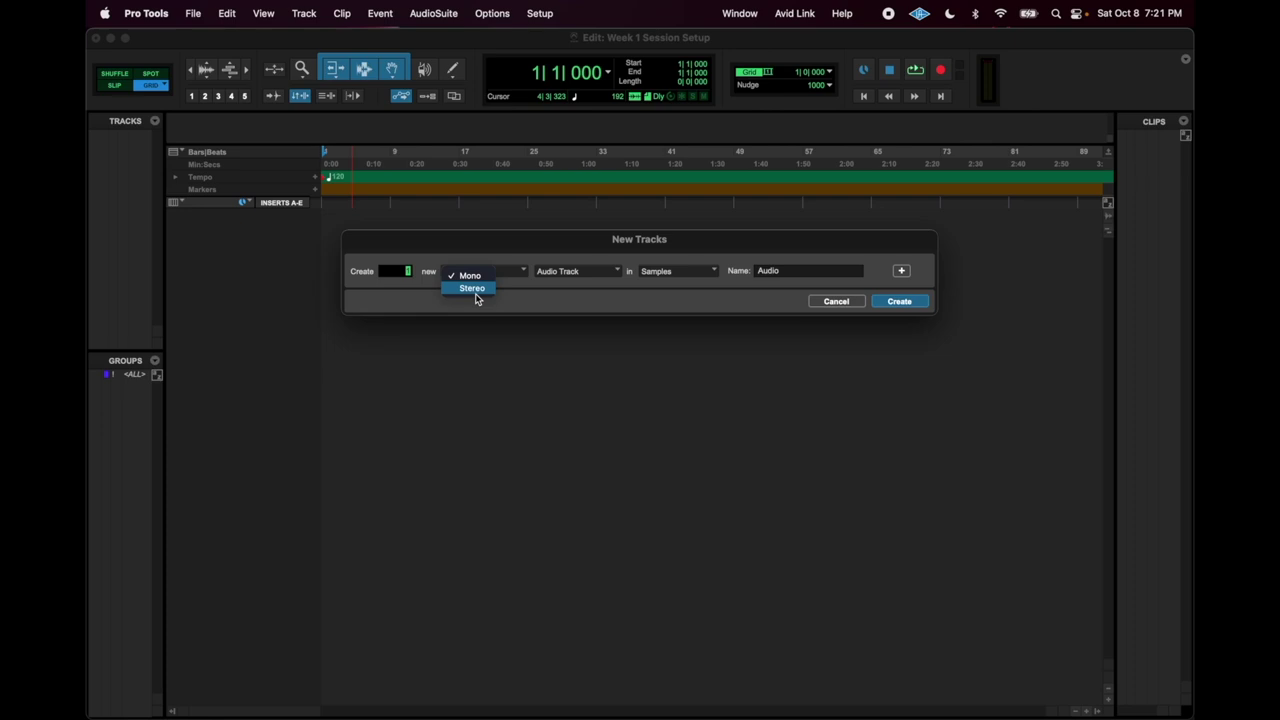
pyautogui.click(584, 298)
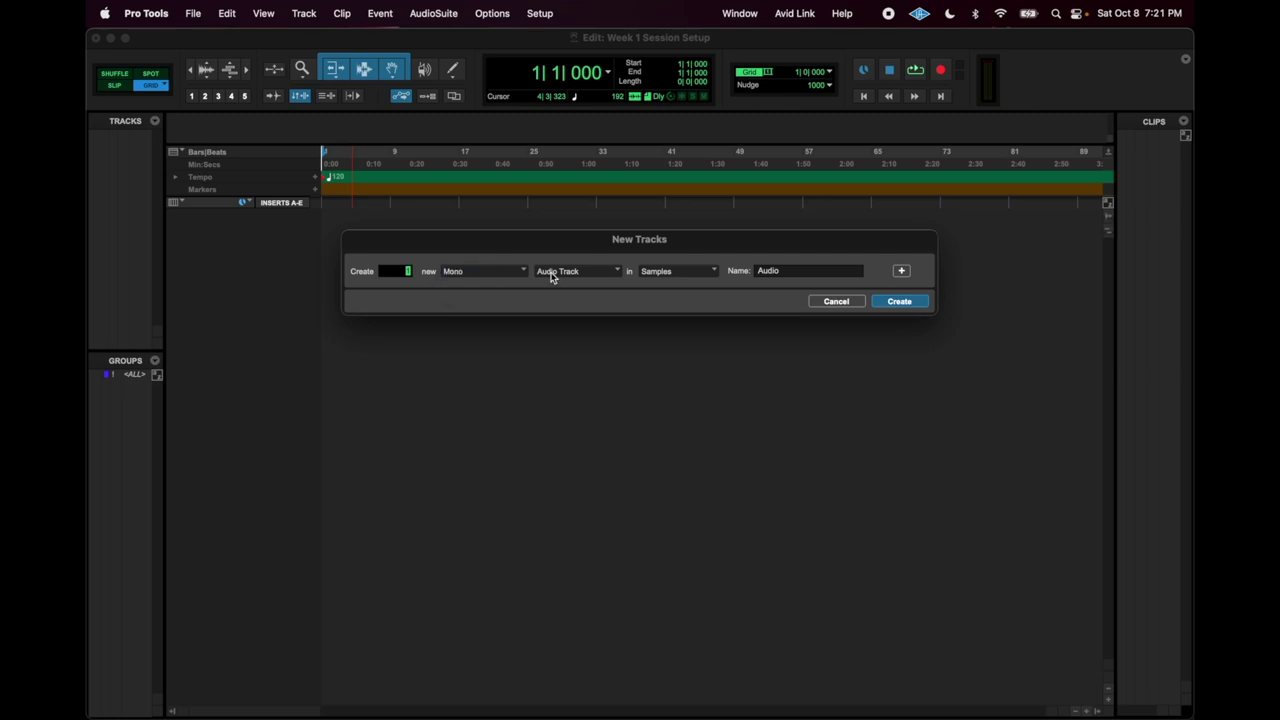
pyautogui.click(604, 276)
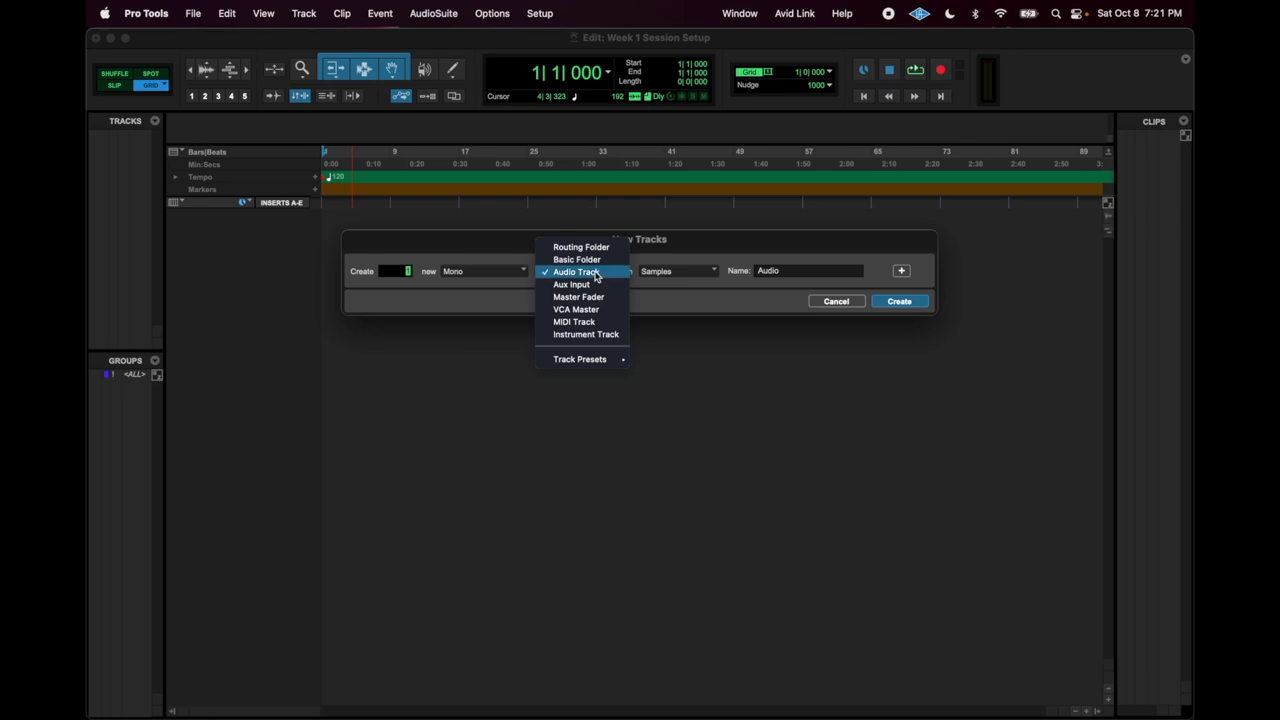
pyautogui.click(604, 276)
pyautogui.click(687, 277)
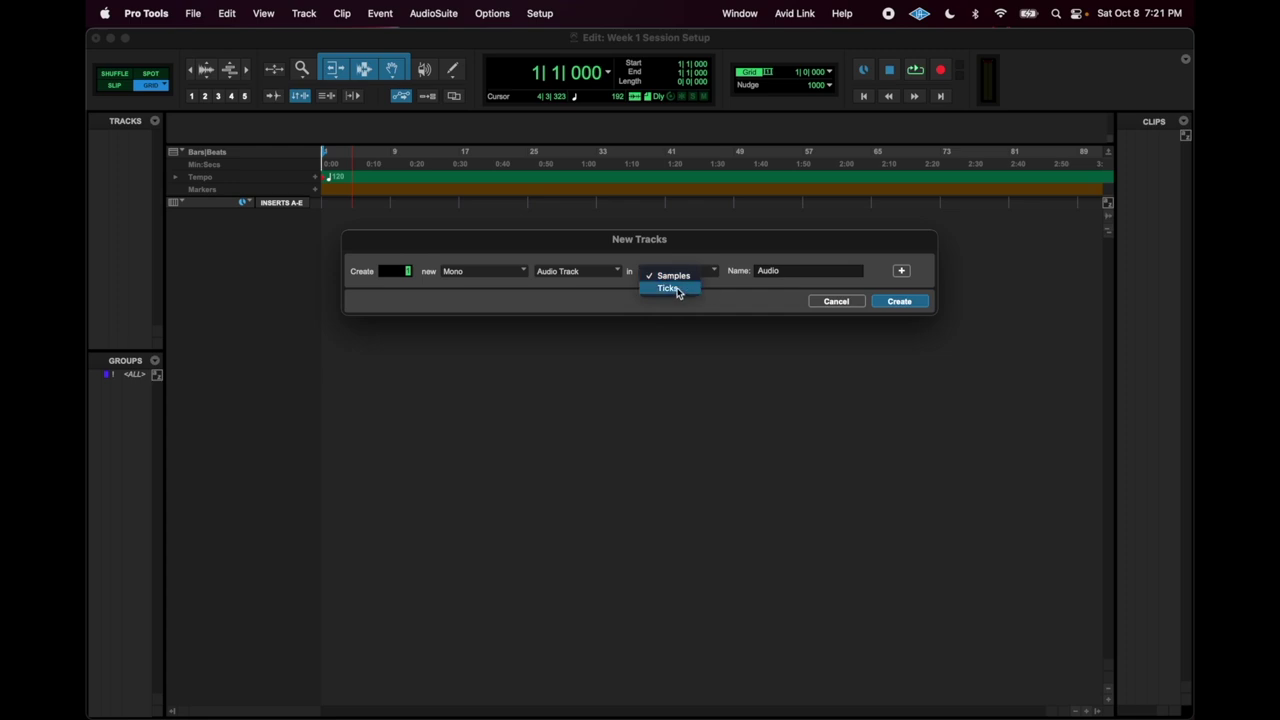
pyautogui.click(745, 300)
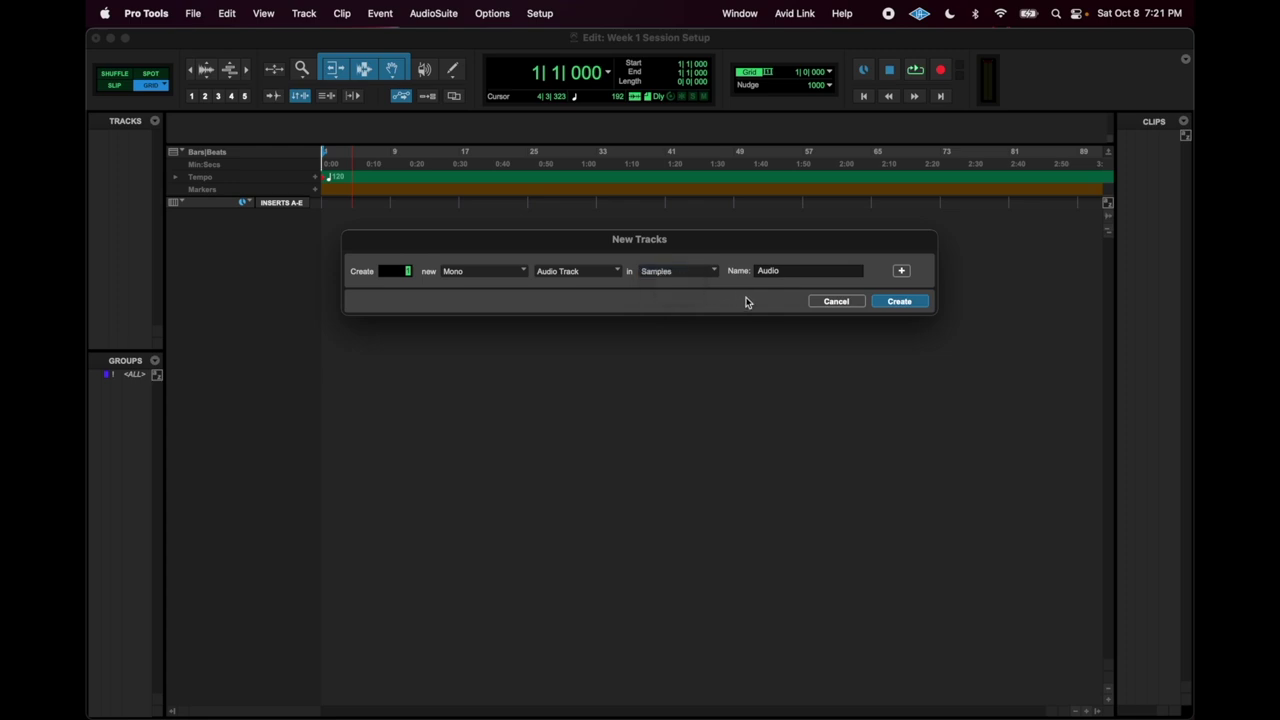
# Step: Add then remove extra track rows, name the track 'Test Vocal', and create it
pyautogui.click(903, 271)
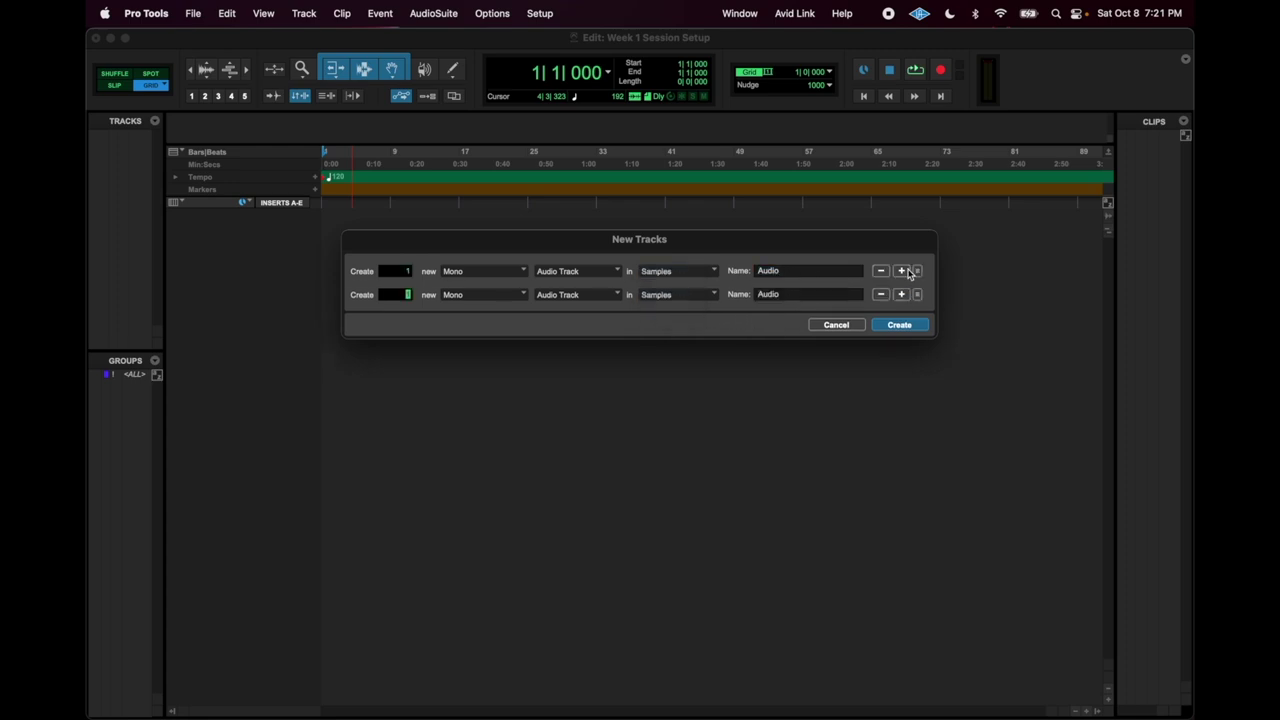
pyautogui.click(901, 271)
pyautogui.click(901, 271)
pyautogui.click(901, 271)
pyautogui.click(901, 271)
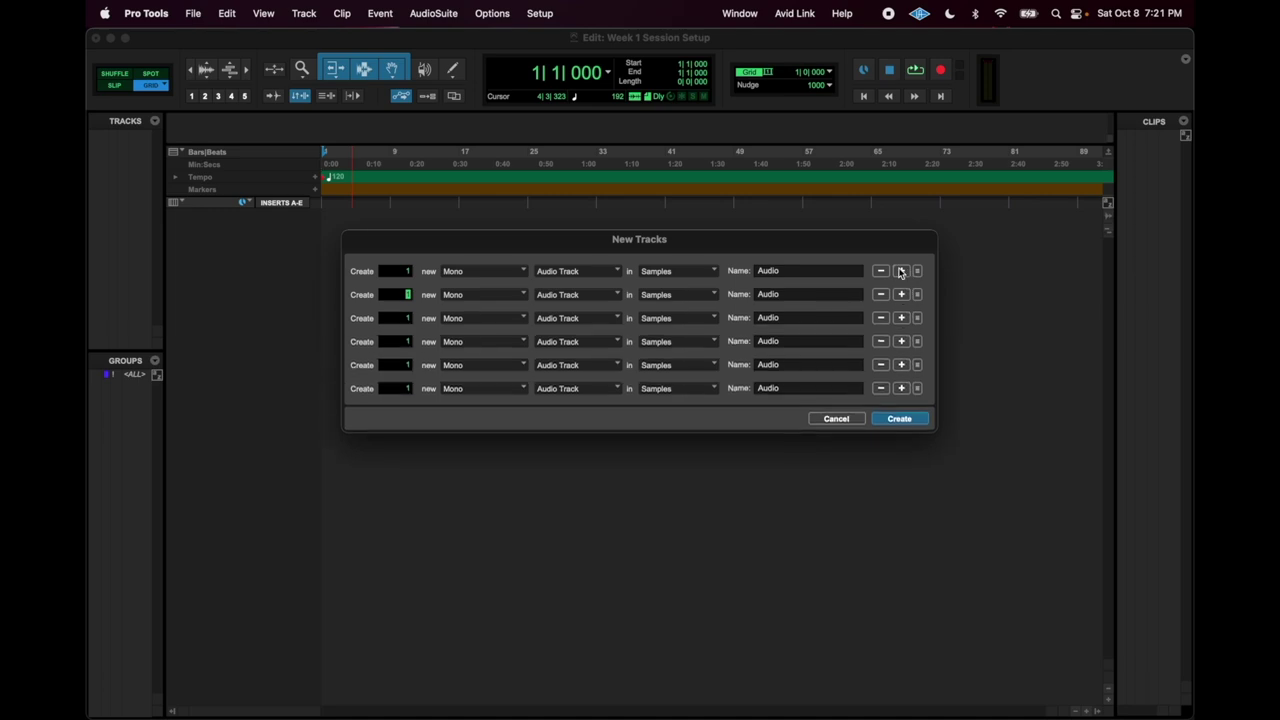
pyautogui.press('Escape')
pyautogui.press('super+shift+n')
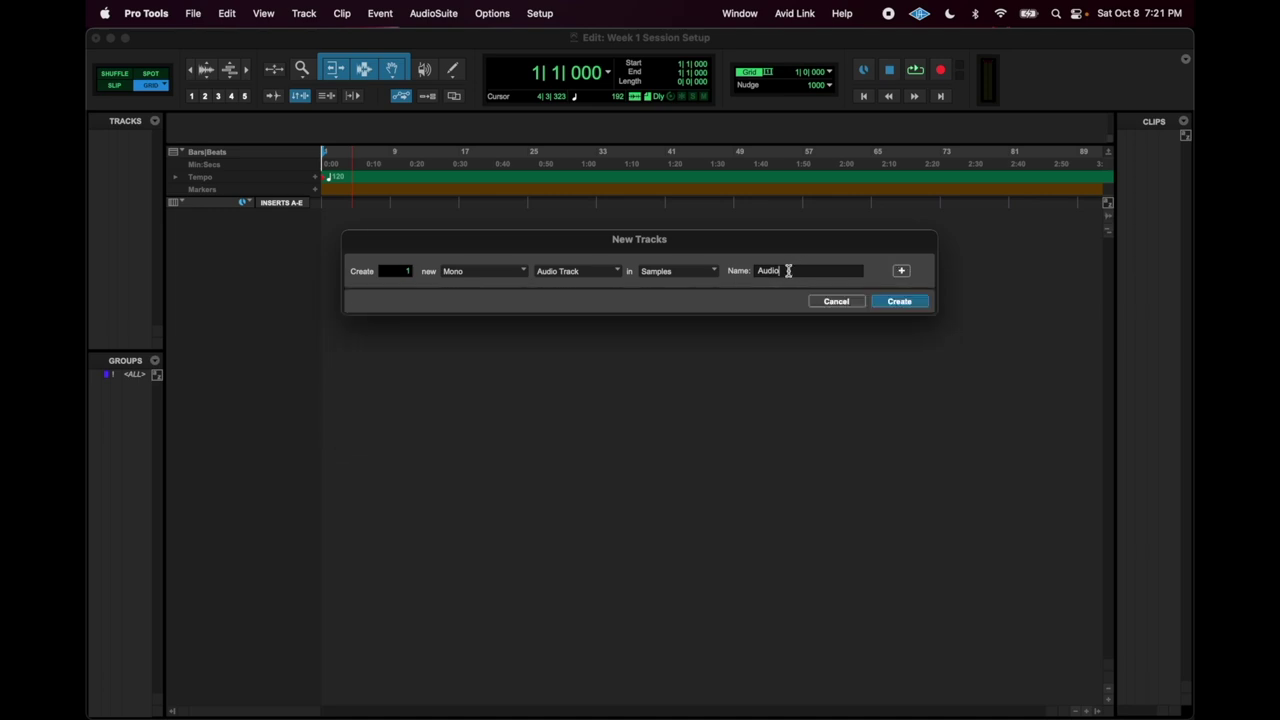
pyautogui.write('Test Vocal')
pyautogui.press('Return')
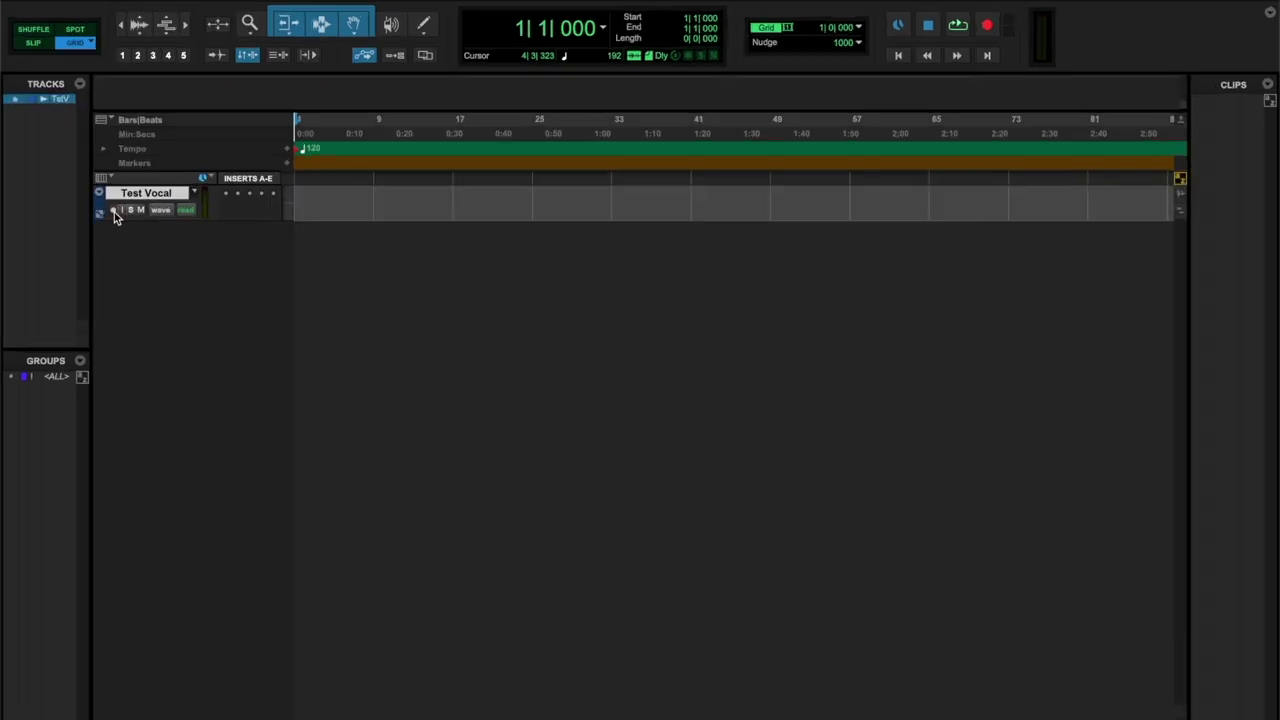
# Step: Arm and enlarge Test Vocal, record a test take, play it back, then undo it
pyautogui.click(114, 211)
pyautogui.moveTo(203, 220); pyautogui.dragTo(189, 384)
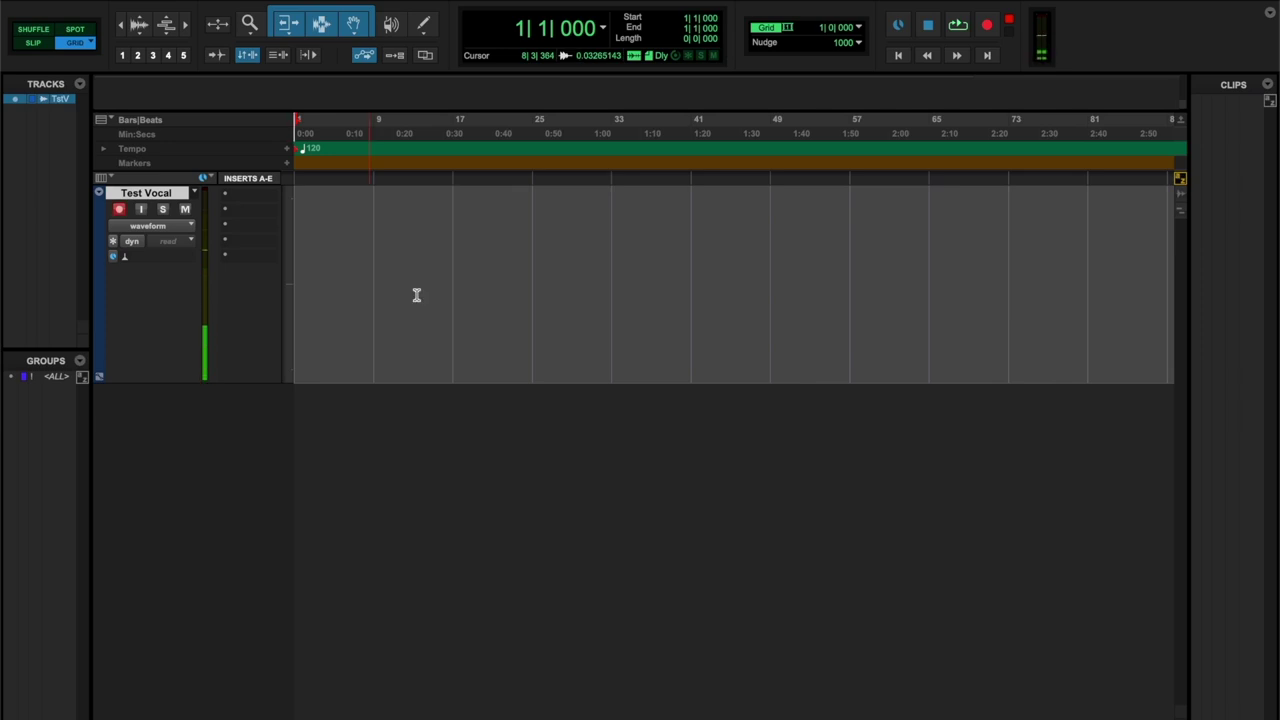
pyautogui.press('F12')
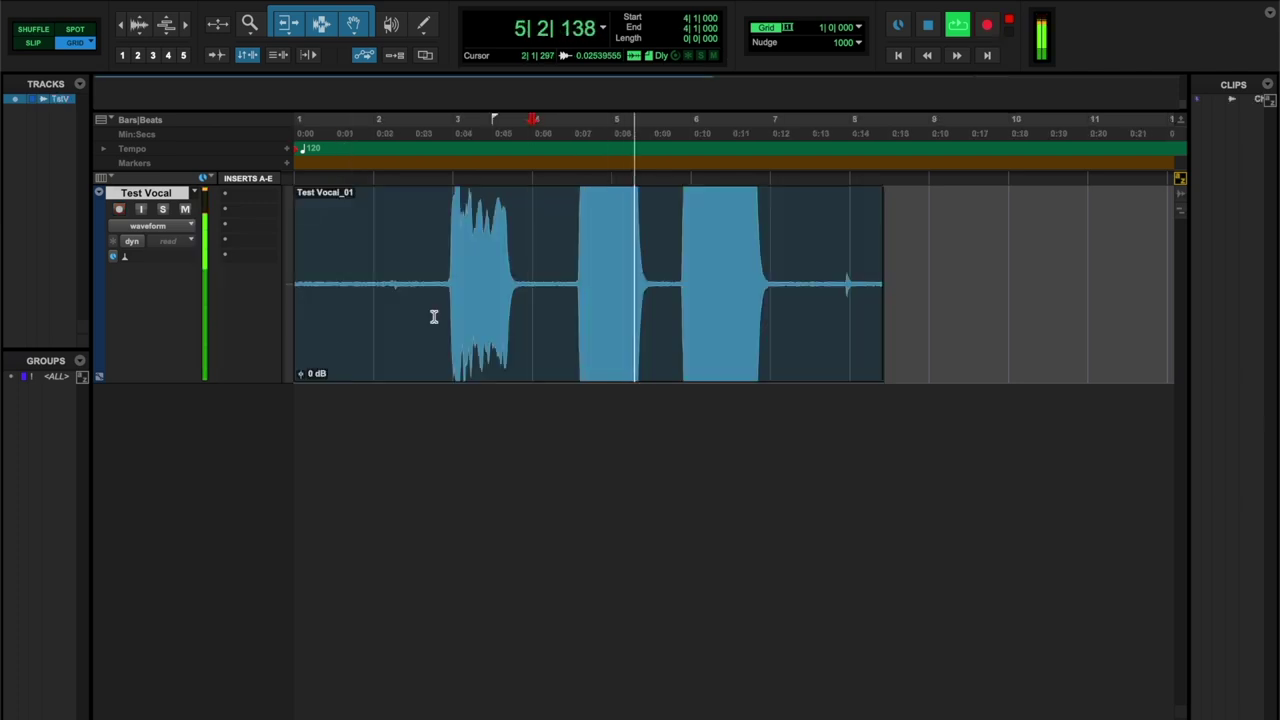
pyautogui.press('space')
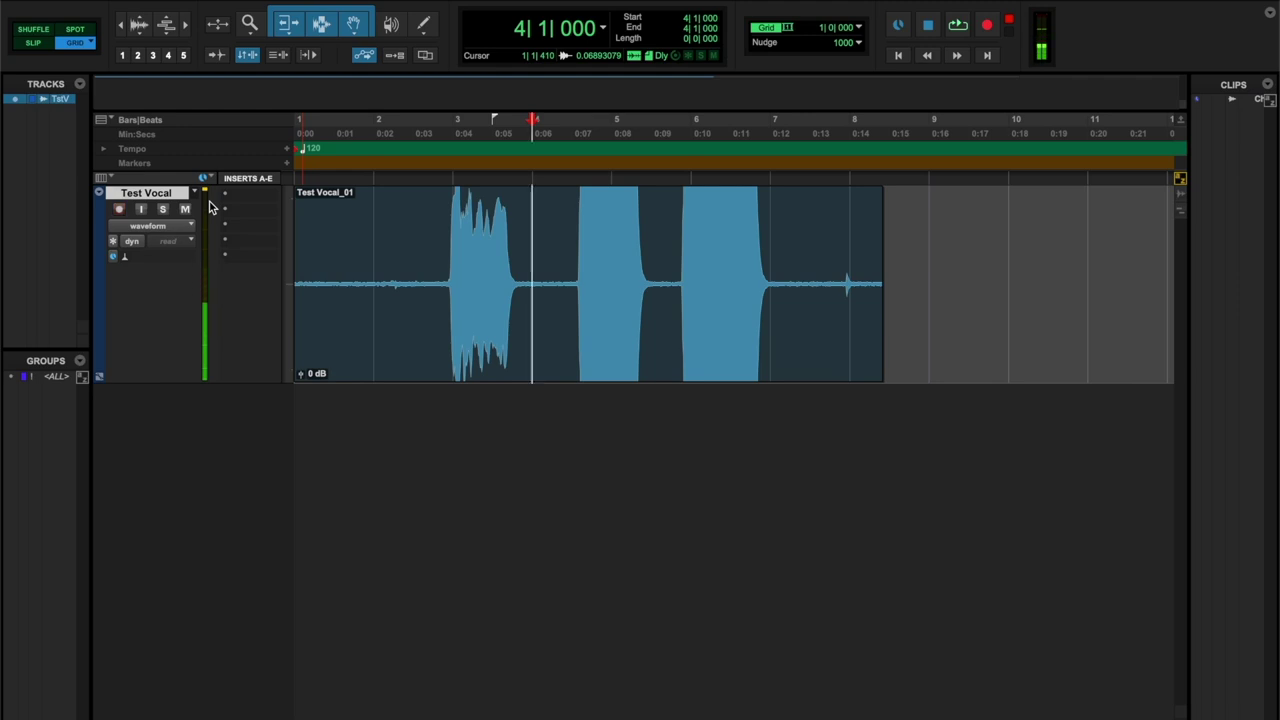
pyautogui.press('space')
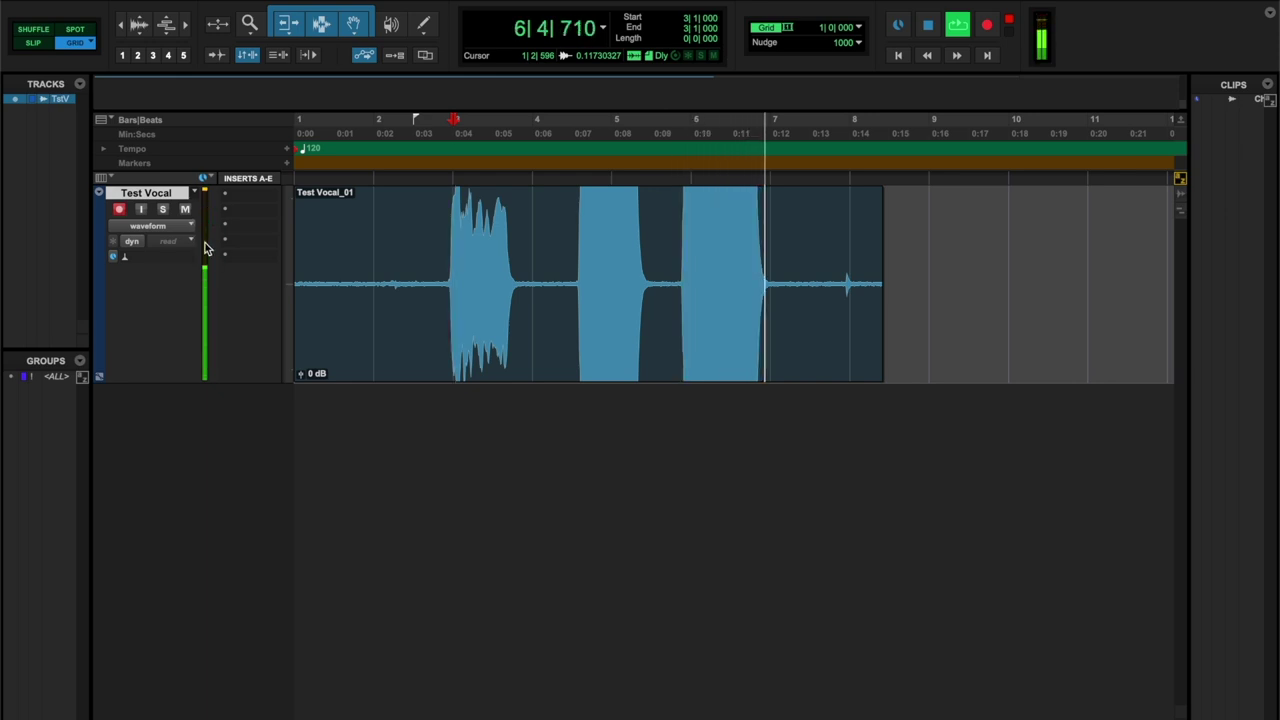
pyautogui.hotkey('ctrl', 'z')
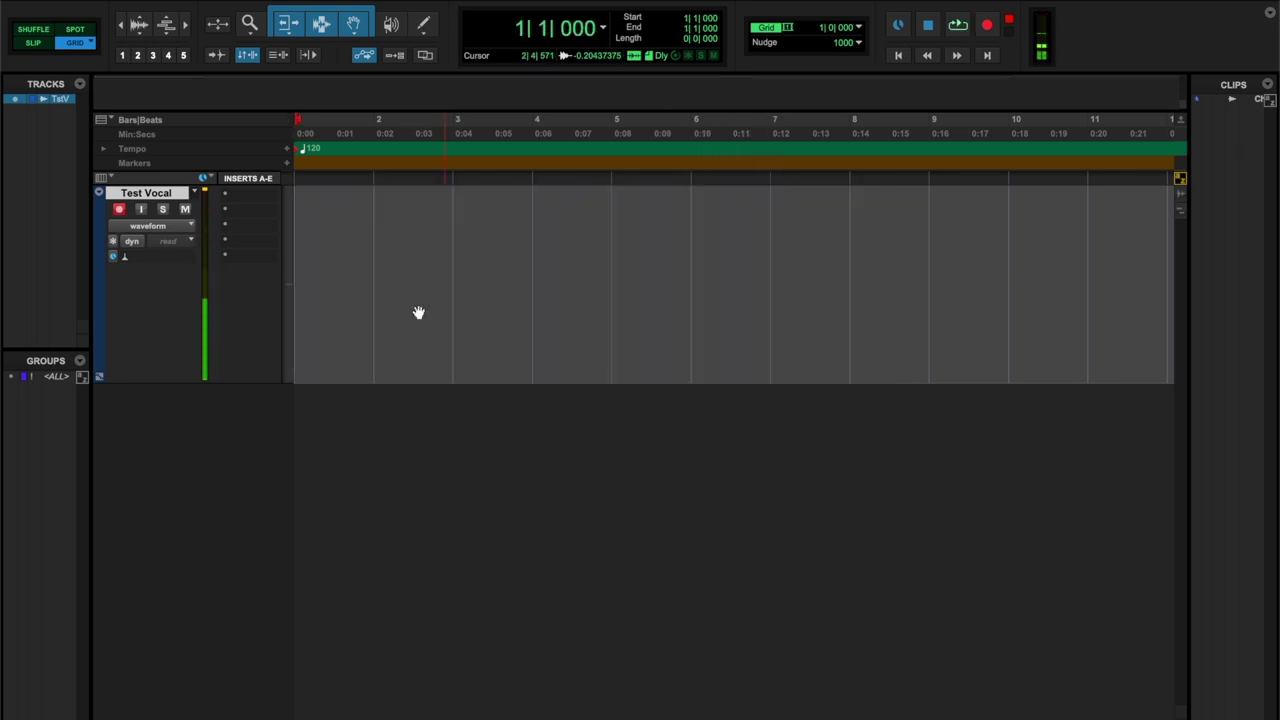